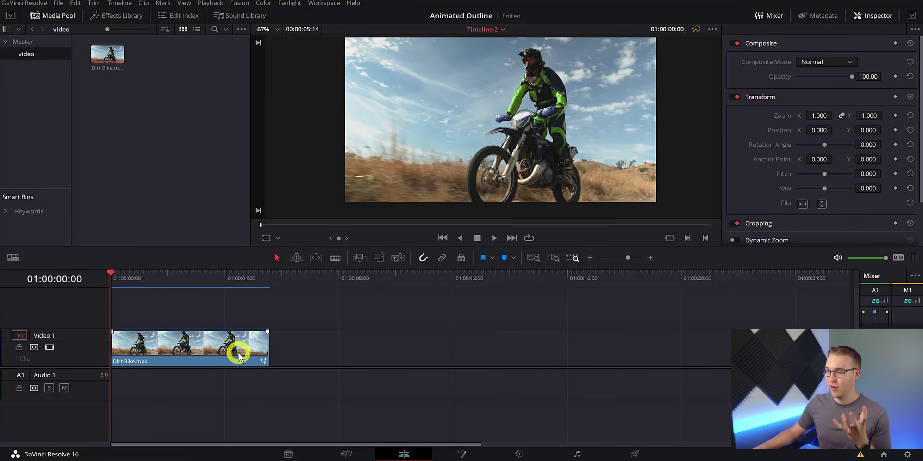
Move the Dirt Bike clip back to the timeline start and switch to the Fusion page
left_click_drag(181, 351, 151, 350)
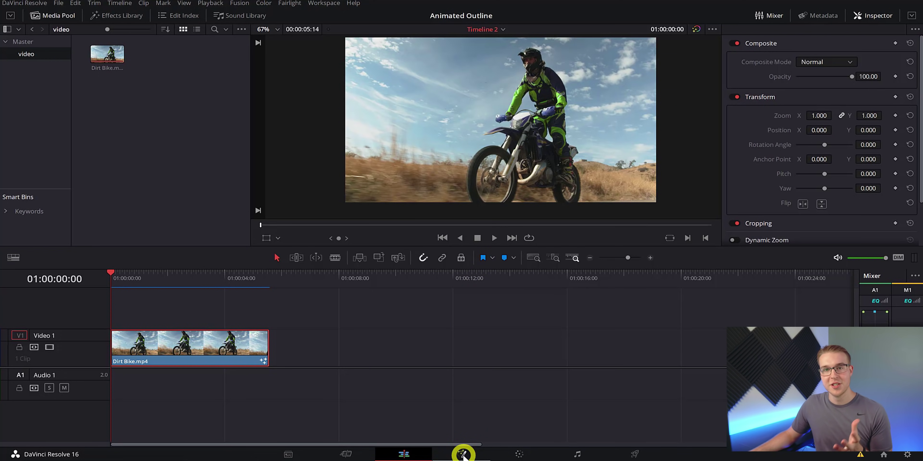
left_click(463, 455)
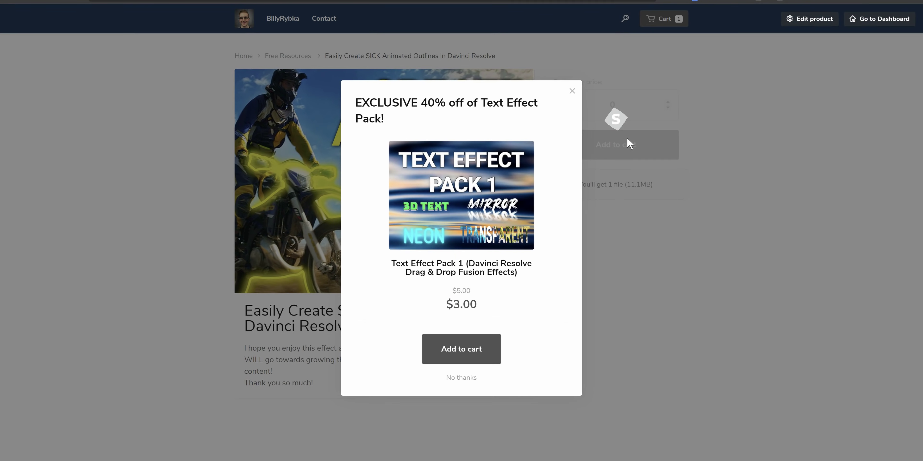
Decline the Text Effect Pack offer and enter a price of 10 for the download
left_click(470, 377)
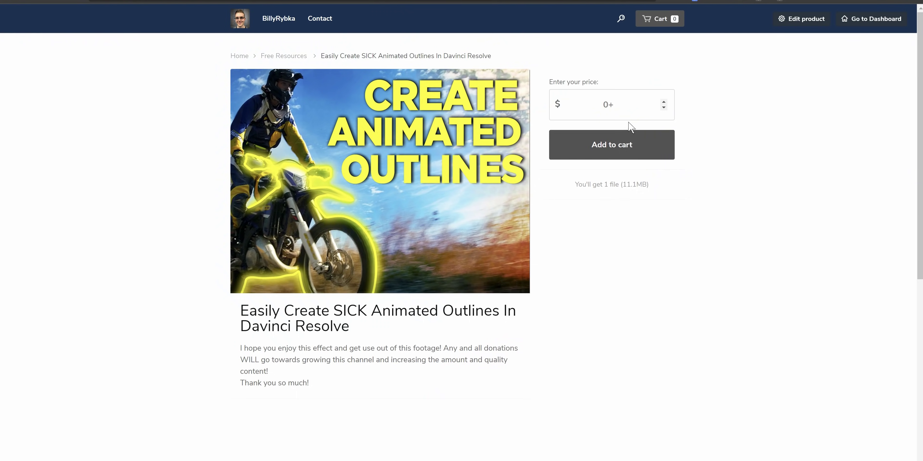
left_click(628, 113)
type("10.")
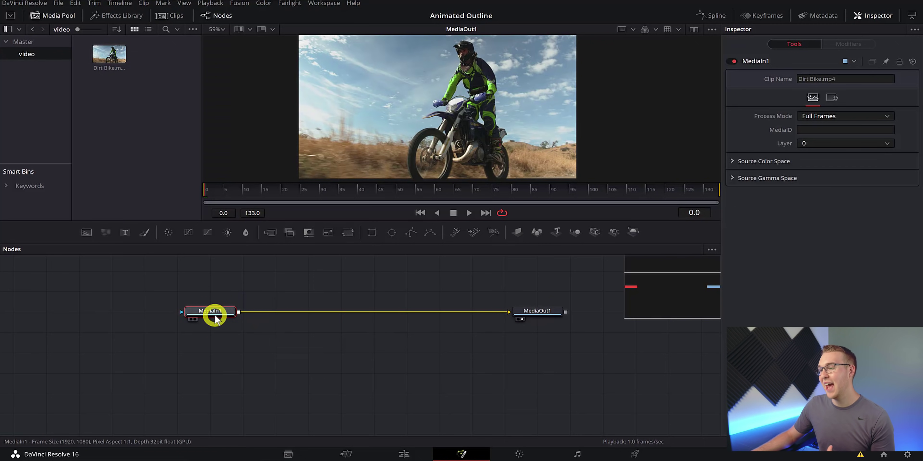
Shift MediaIn1 left to leave space before MediaOut1, leaving no node selected
left_click_drag(231, 315, 165, 315)
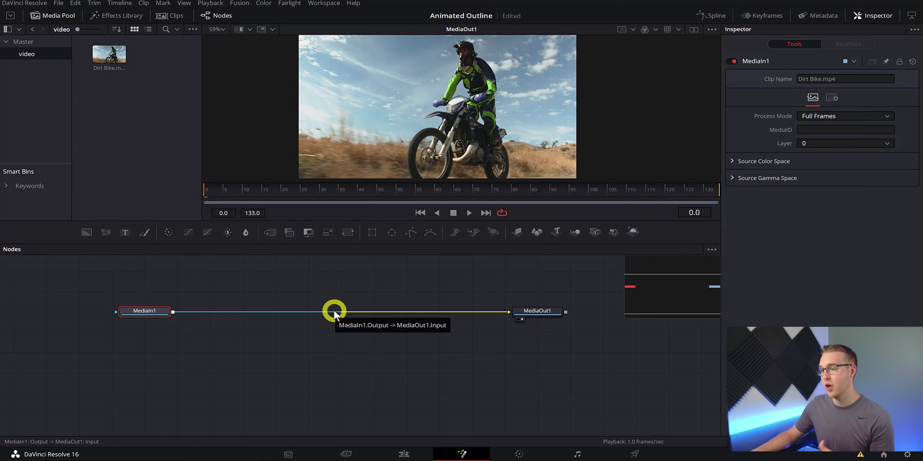
left_click(350, 292)
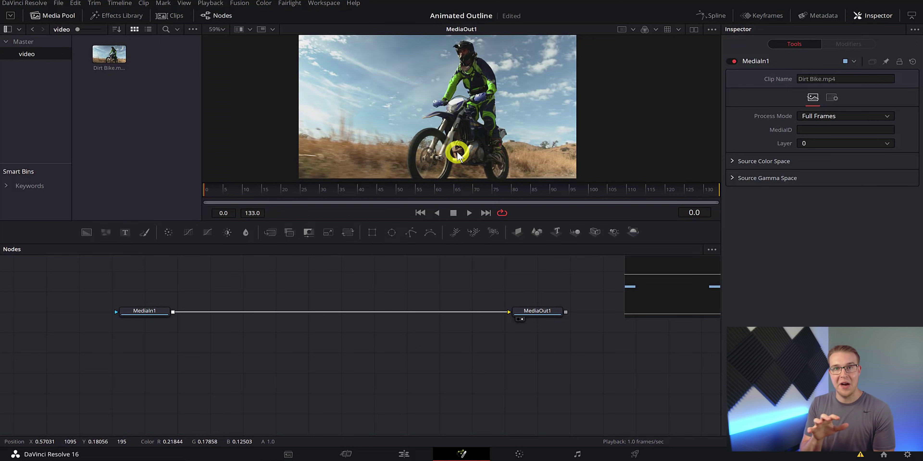
left_click(348, 300)
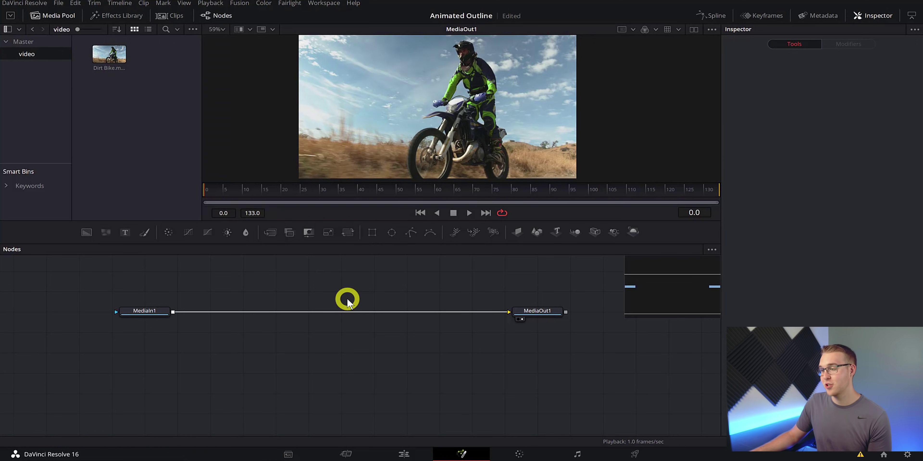
Add a Planar Tracker from the tool search and drop PlanarTracker1 onto the MediaIn1–MediaOut1 link
key("shift+space")
type("Highlight")
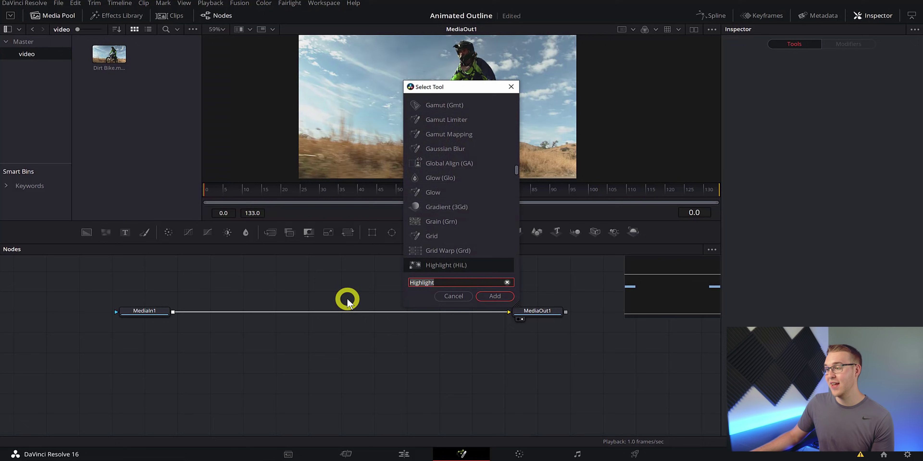
type("plan")
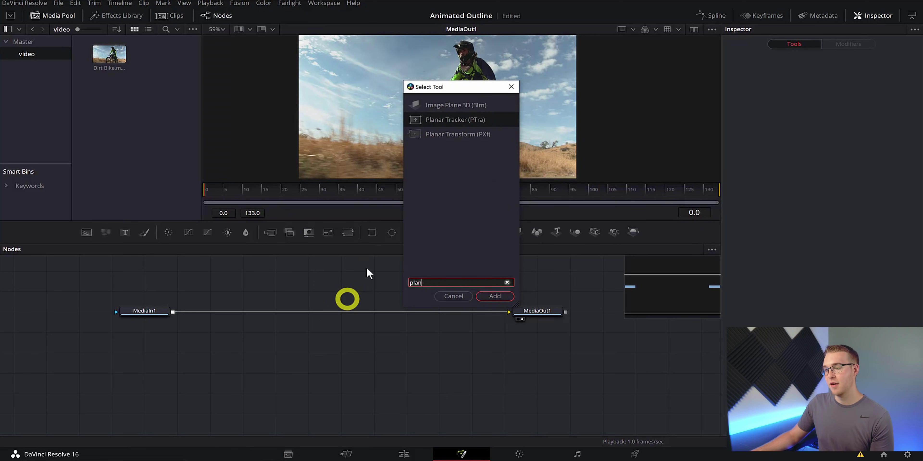
type("a")
left_click(453, 106)
left_click(493, 295)
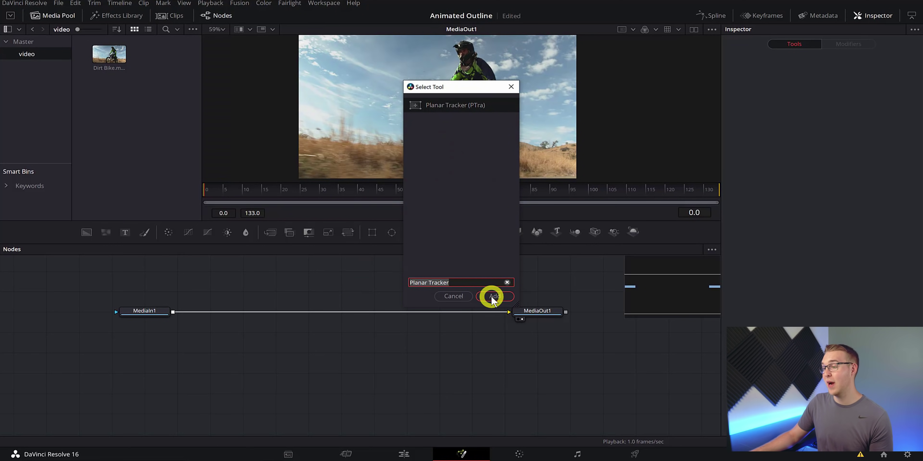
left_click(357, 295)
left_click(342, 292)
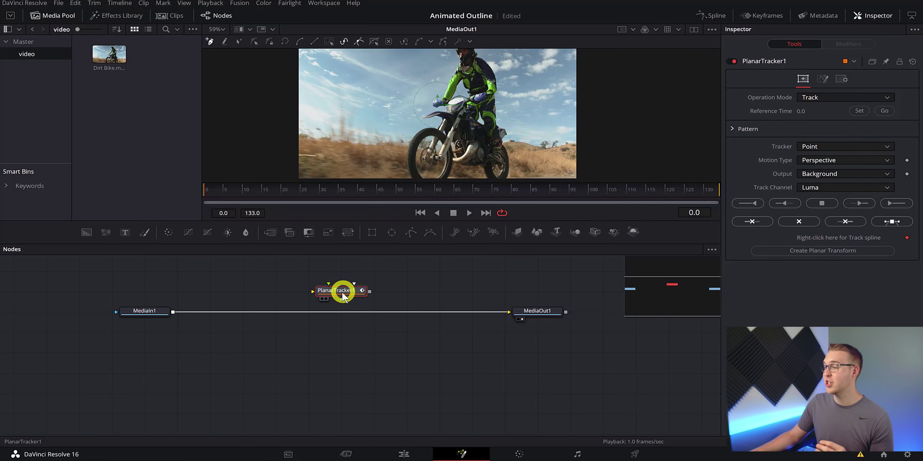
left_click_drag(343, 296, 308, 313)
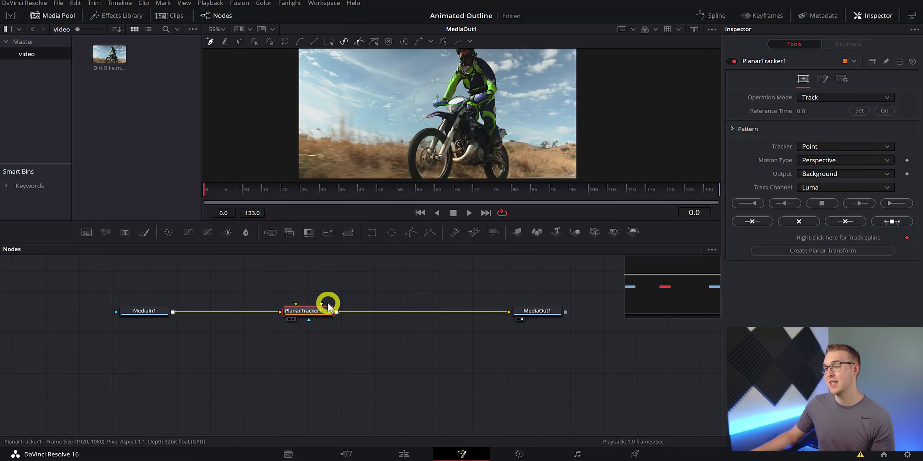
Set PlanarTracker1 to Hybrid Point/Area tracking with a Trail Length of 2
left_click(881, 150)
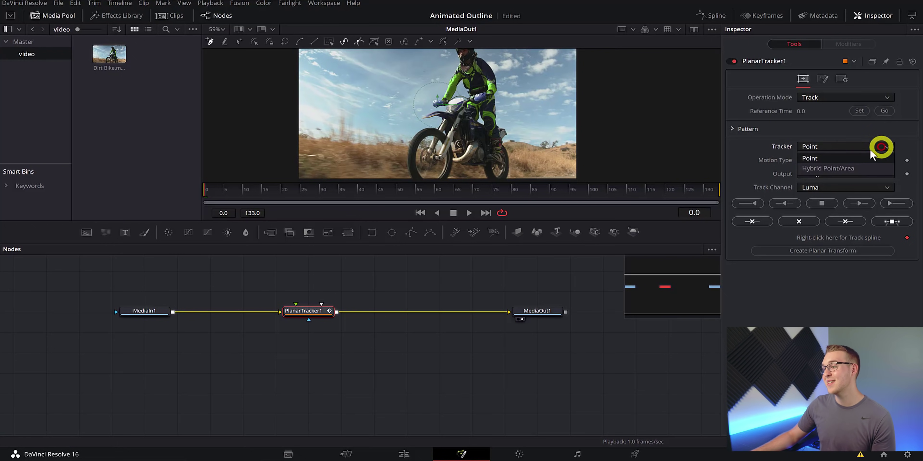
left_click(842, 169)
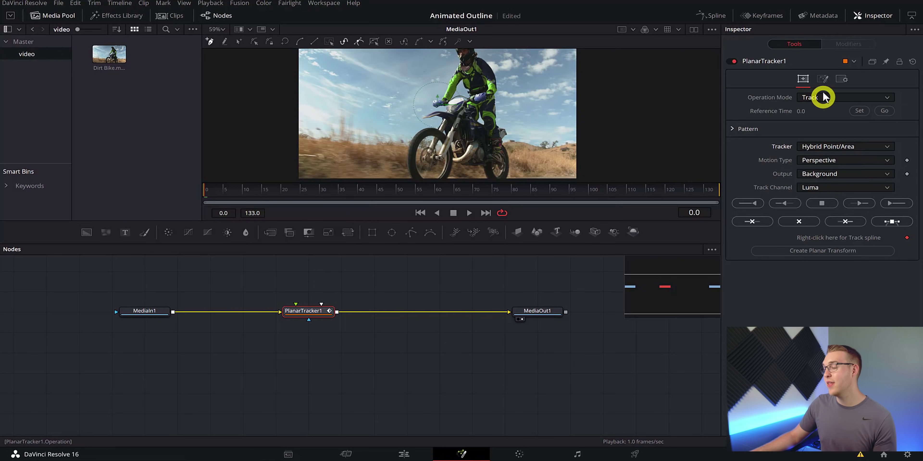
left_click(824, 78)
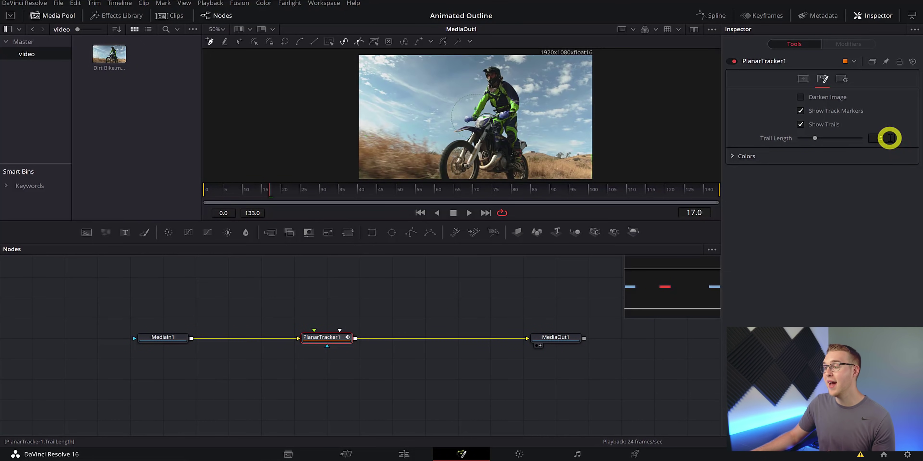
key("BackSpace")
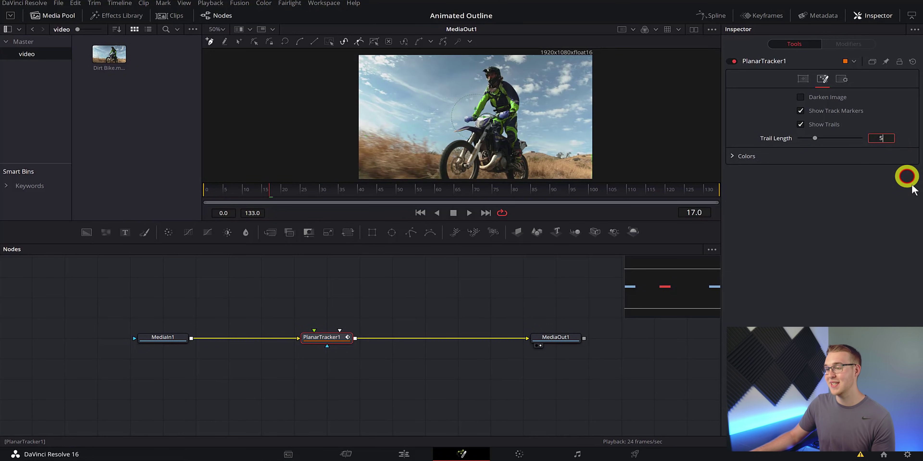
left_click(877, 215)
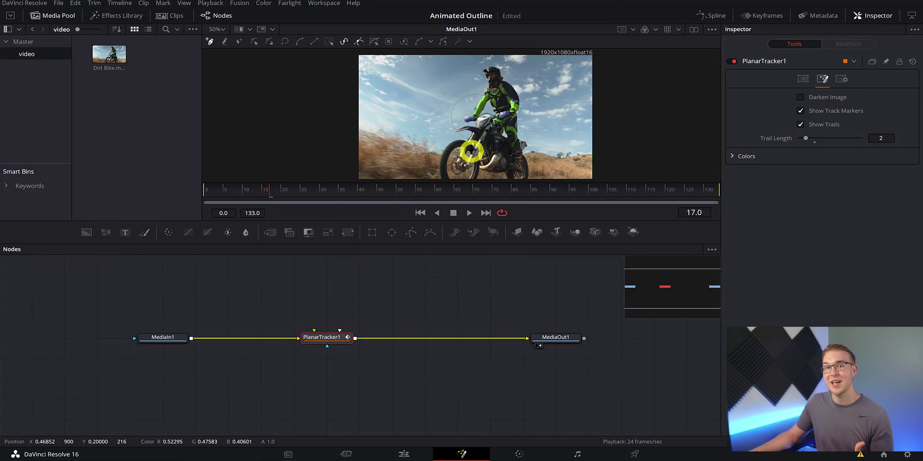
left_click(448, 143)
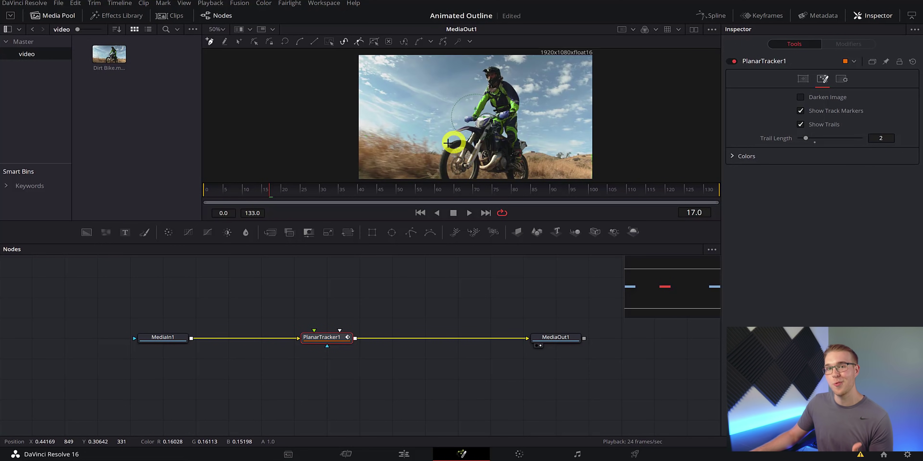
left_click(801, 80)
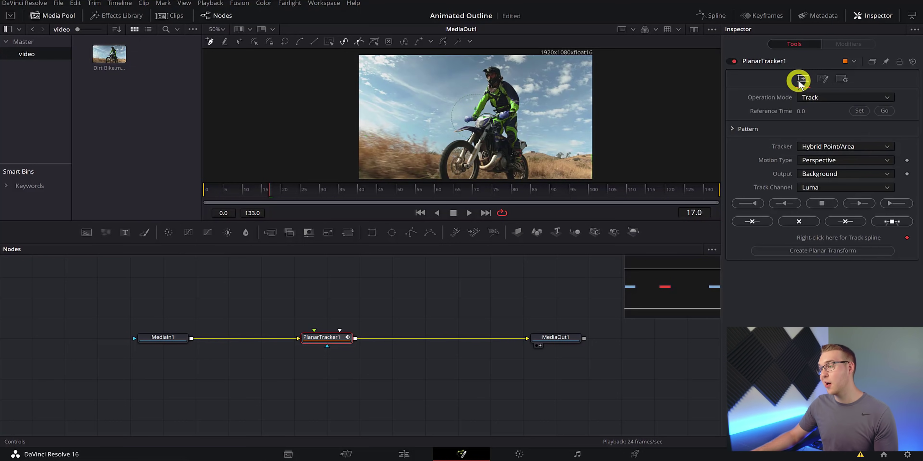
At frame 0, zoom in and outline the bike from the handlebar down around the front wheel
left_click(784, 203)
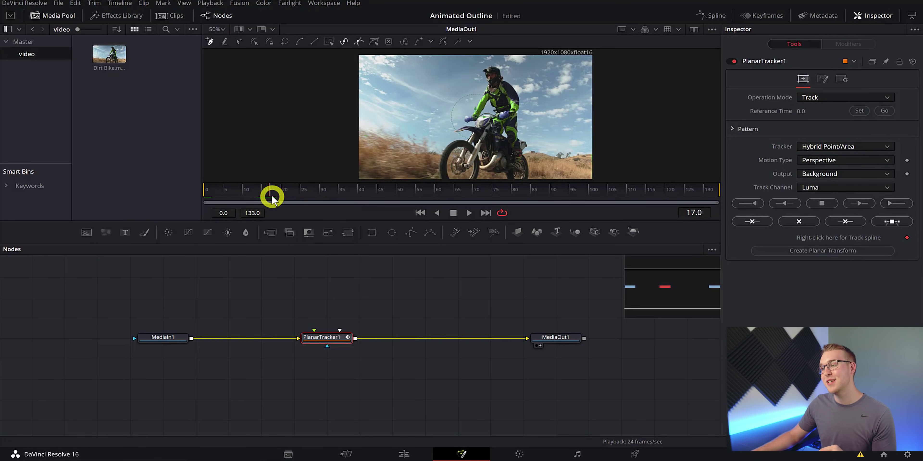
scroll(499, 206, "up", 3)
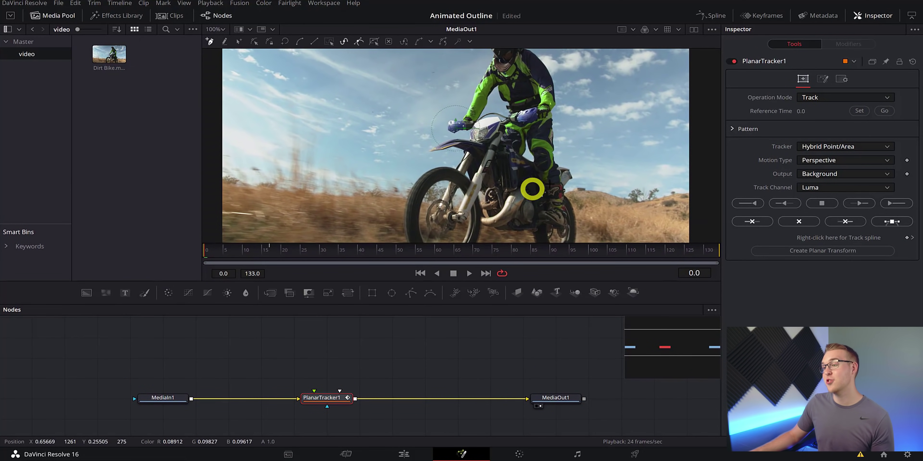
left_click(508, 112)
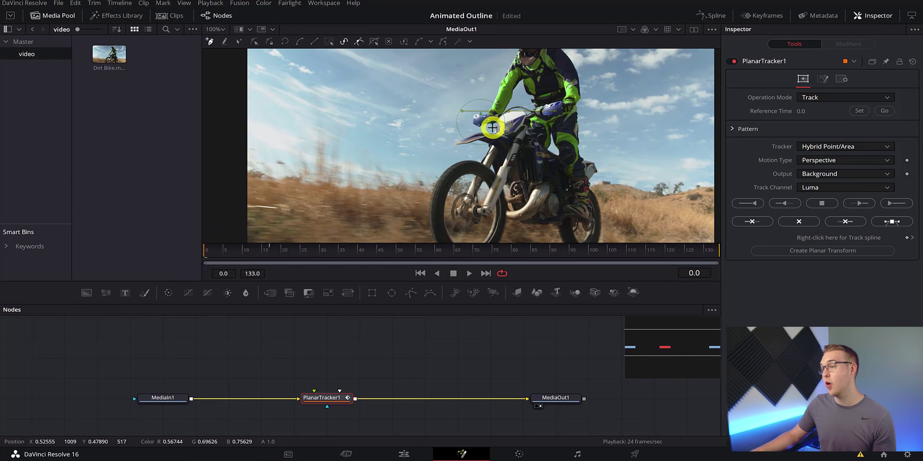
left_click(457, 143)
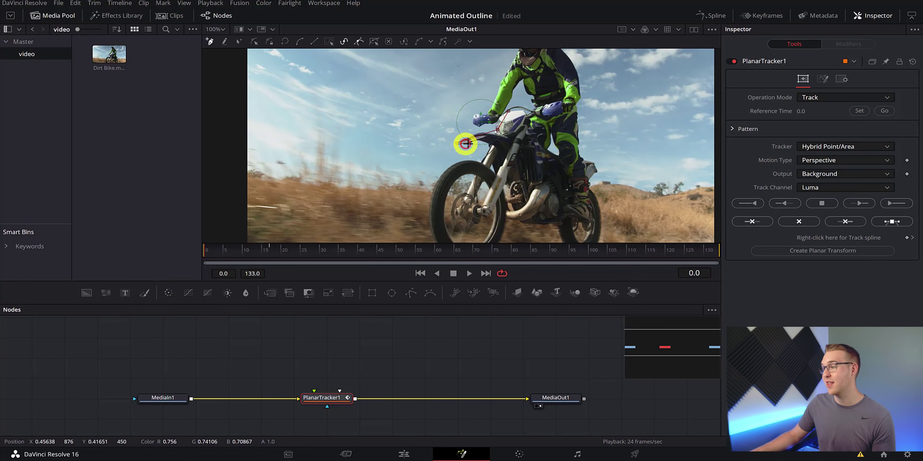
left_click(489, 143)
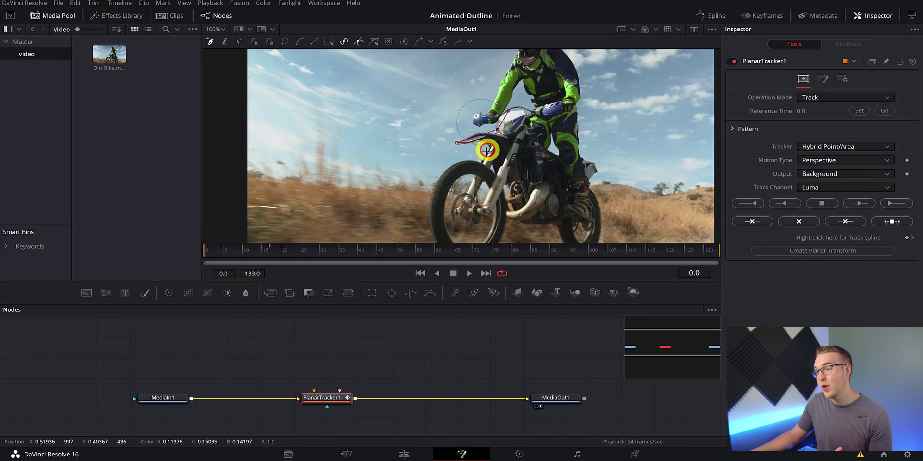
left_click(479, 163)
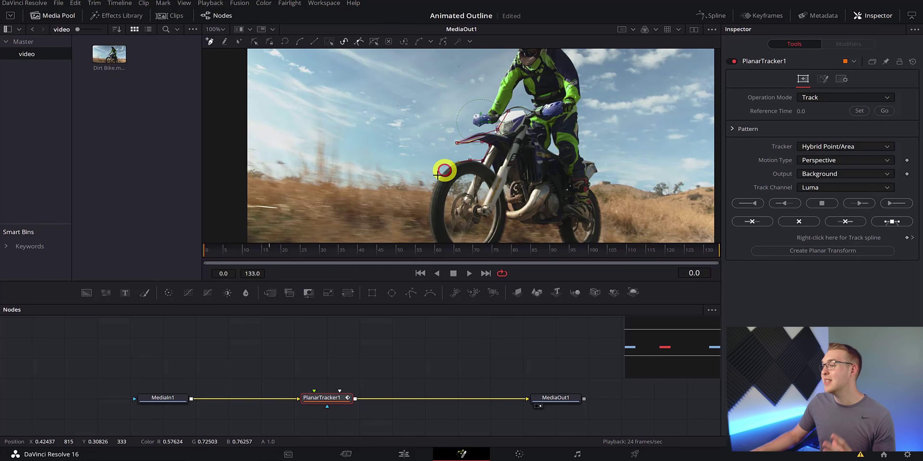
left_click(431, 201)
left_click_drag(435, 210, 449, 168)
left_click(443, 191)
left_click(444, 206)
left_click(456, 218)
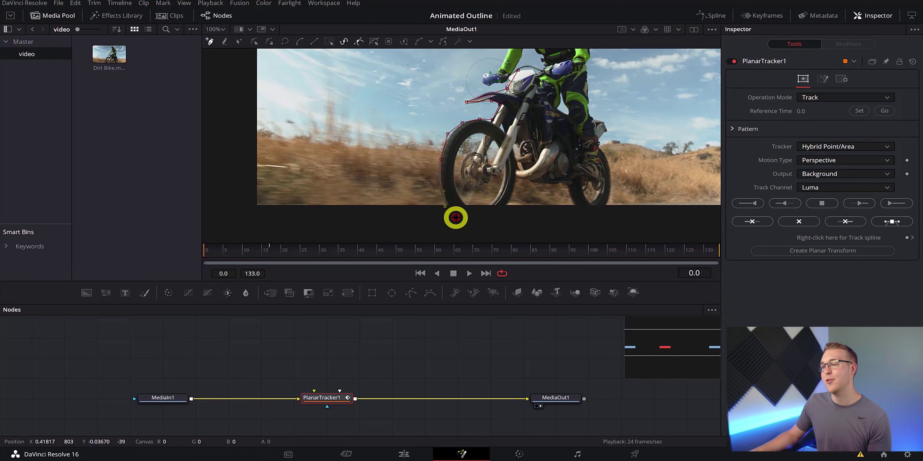
left_click(486, 217)
left_click(509, 199)
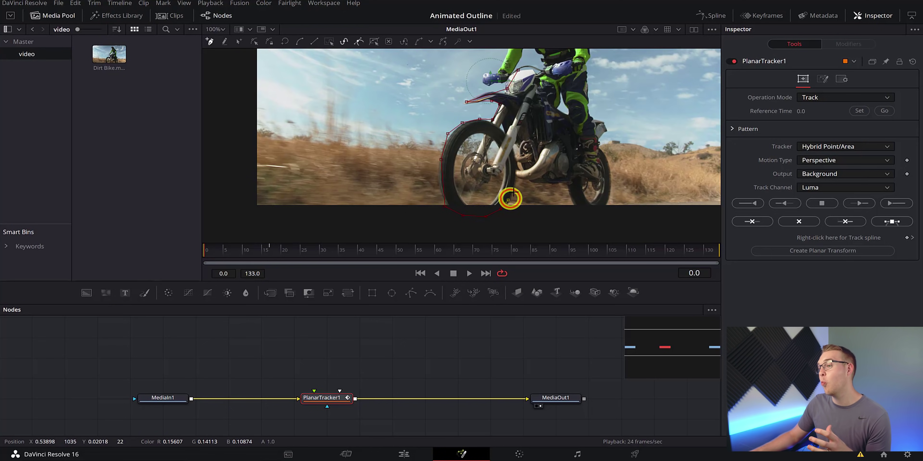
Continue the outline under the engine, around the rear wheel and up the rider's leg, closing it
left_click(516, 178)
left_click(547, 182)
left_click(563, 184)
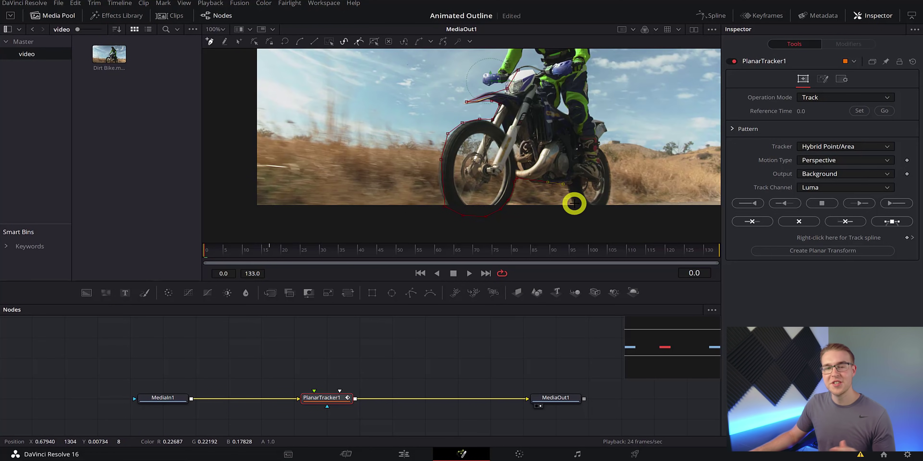
left_click(574, 203)
left_click(587, 211)
left_click(605, 202)
left_click(611, 189)
left_click(610, 176)
left_click(609, 162)
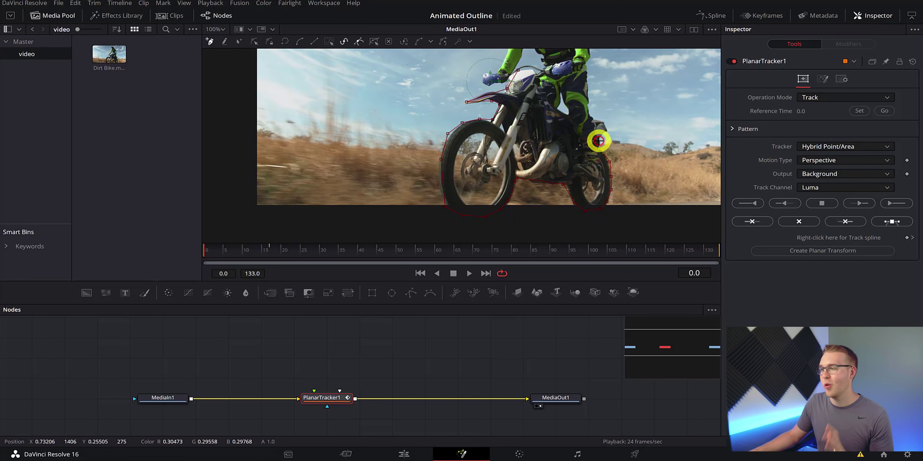
left_click(606, 131)
left_click(602, 123)
left_click(597, 118)
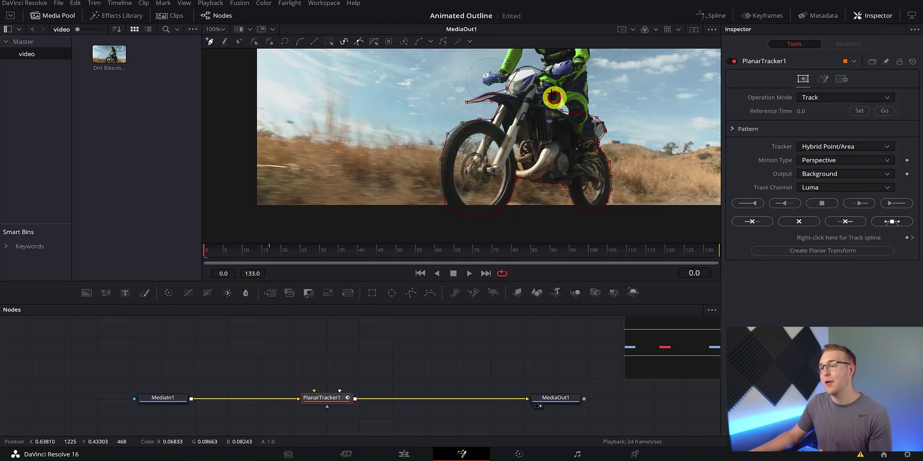
left_click(519, 70)
scroll(523, 107, "down", 1)
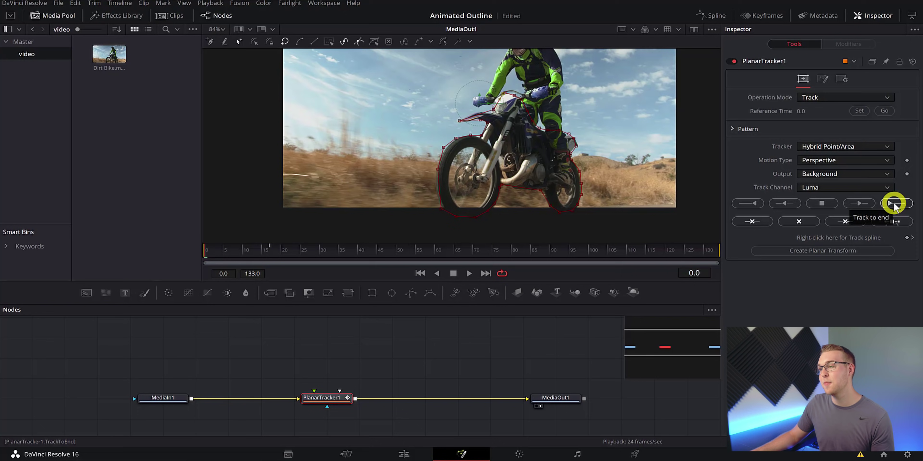
Track the outlined shape to the end of the clip and check it still fits at frame 44
left_click(894, 205)
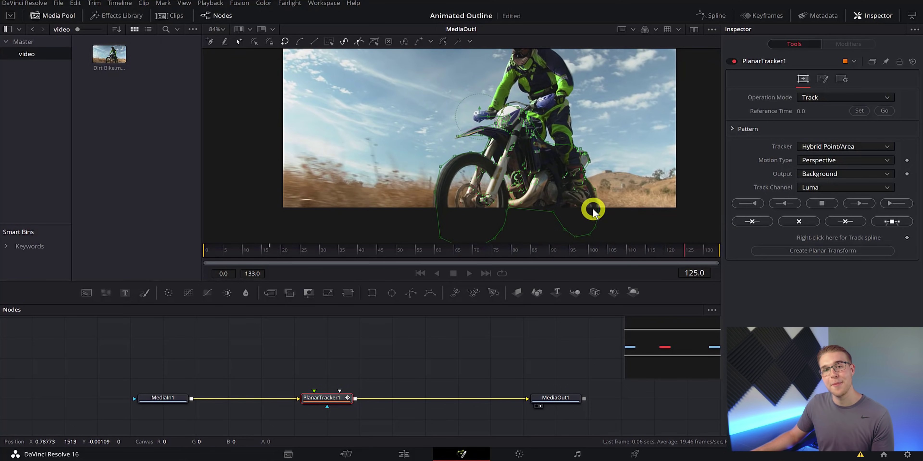
key("space")
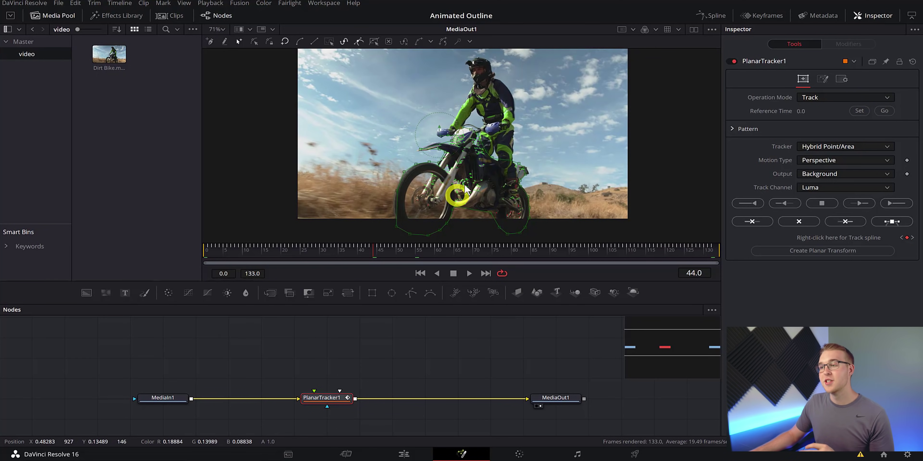
Create PlanarTransform1 from the track, delete PlanarTracker1, and place the transform above the main line
left_click(802, 252)
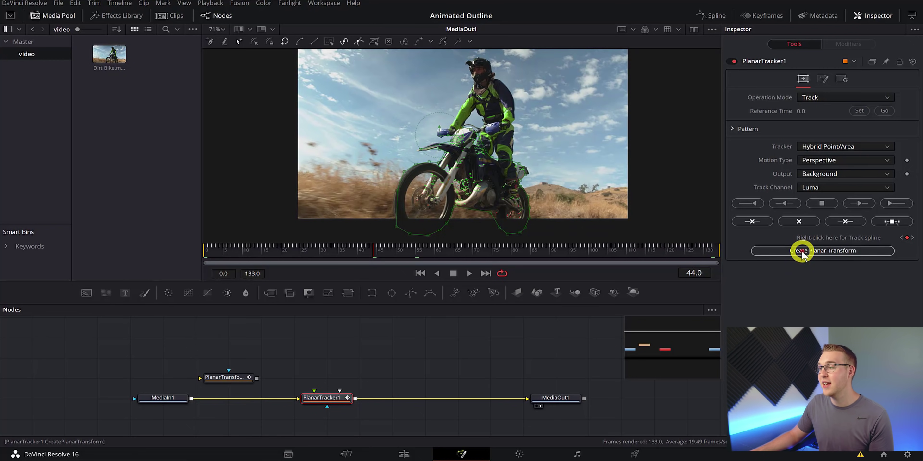
scroll(434, 358, "down", 1)
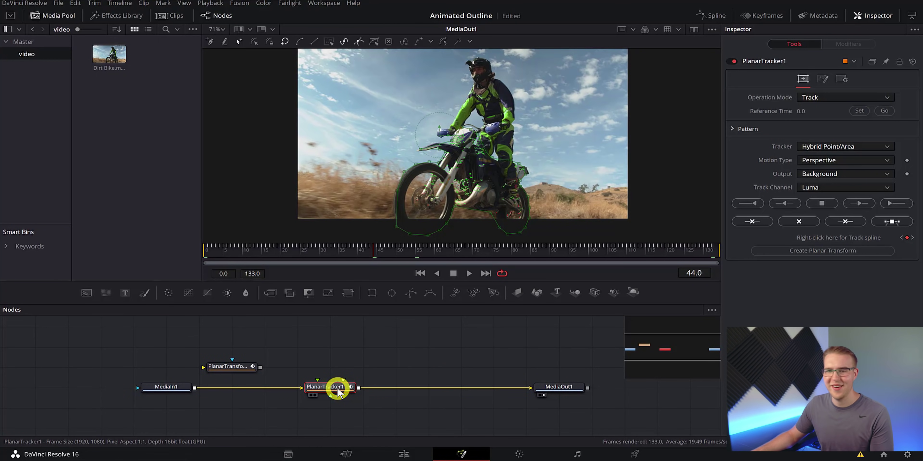
key("Delete")
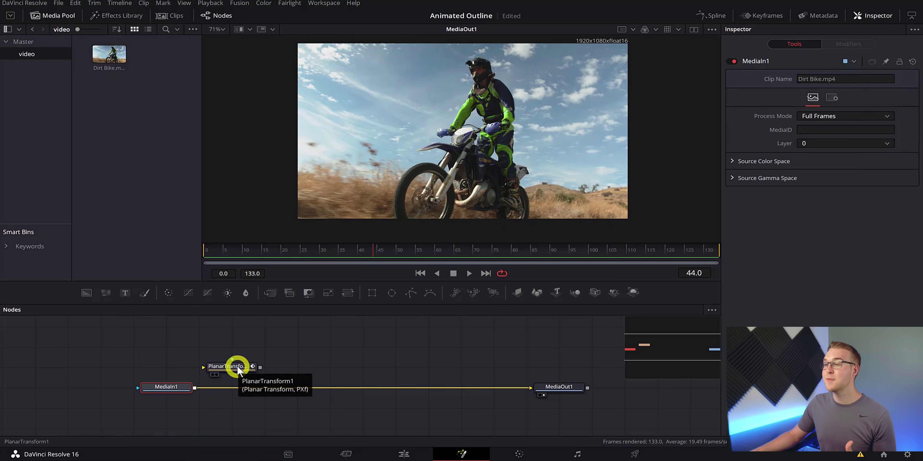
left_click_drag(236, 367, 195, 389)
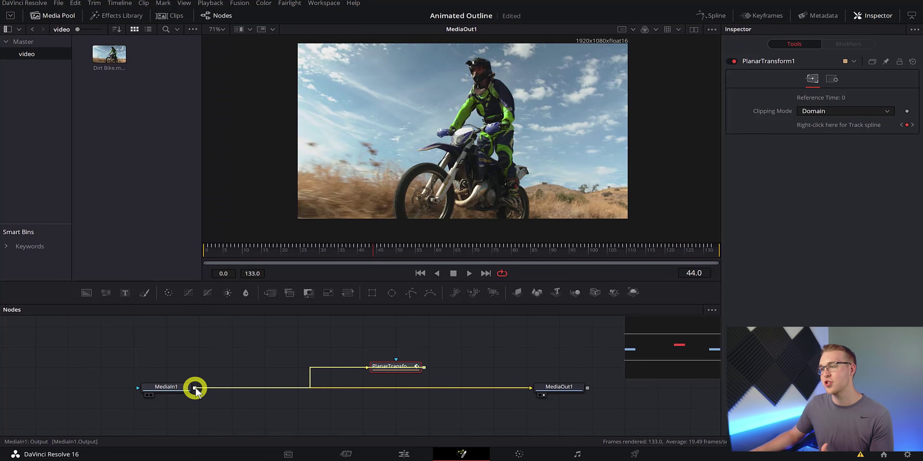
Merge PlanarTransform1 over the clip as Merge1 and feed it a black Background node
left_click_drag(195, 390, 196, 390)
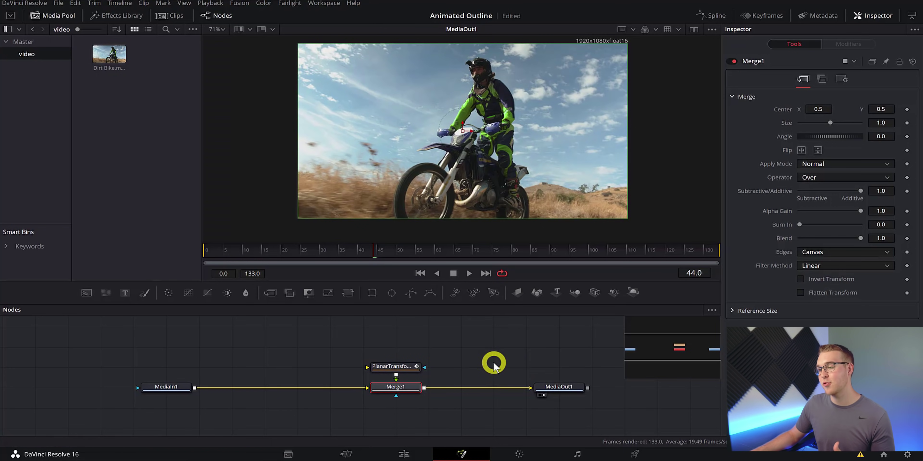
left_click(387, 376)
left_click_drag(92, 294, 371, 383)
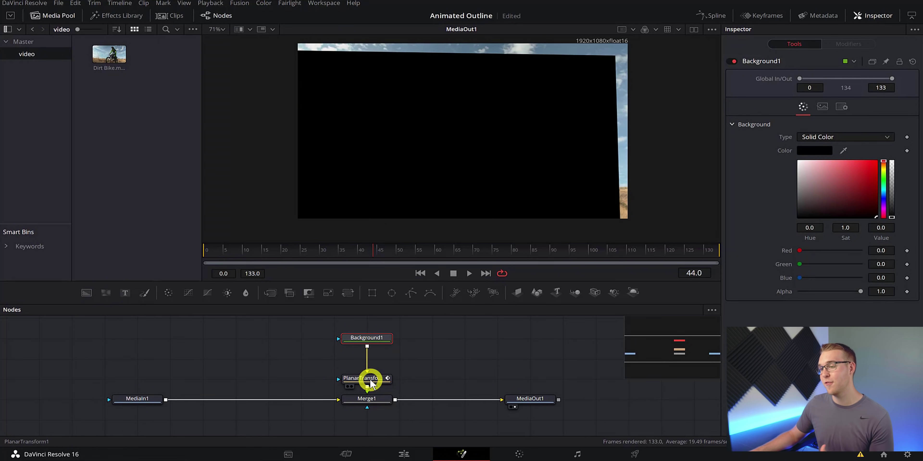
Play and pause the clip to preview the black solid following the bike
key("space")
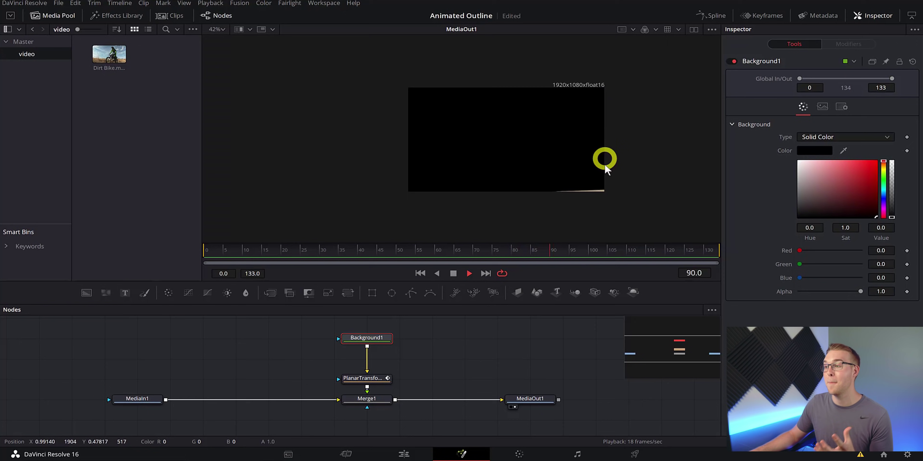
key("space")
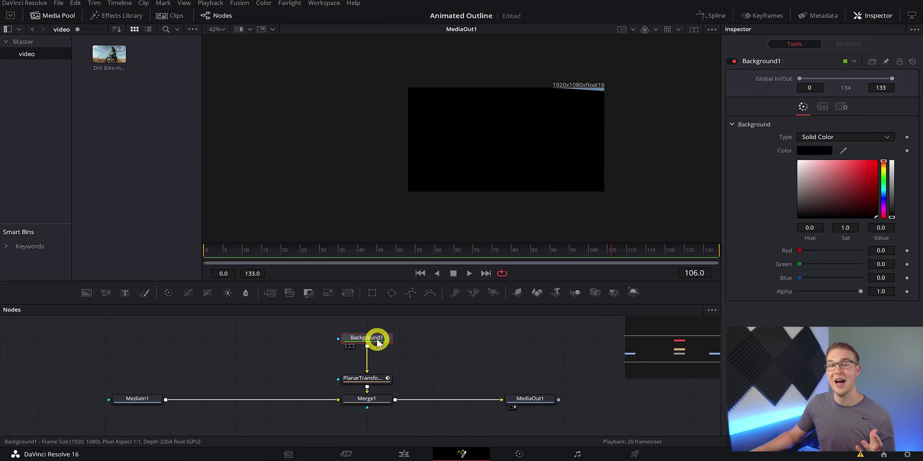
key("space")
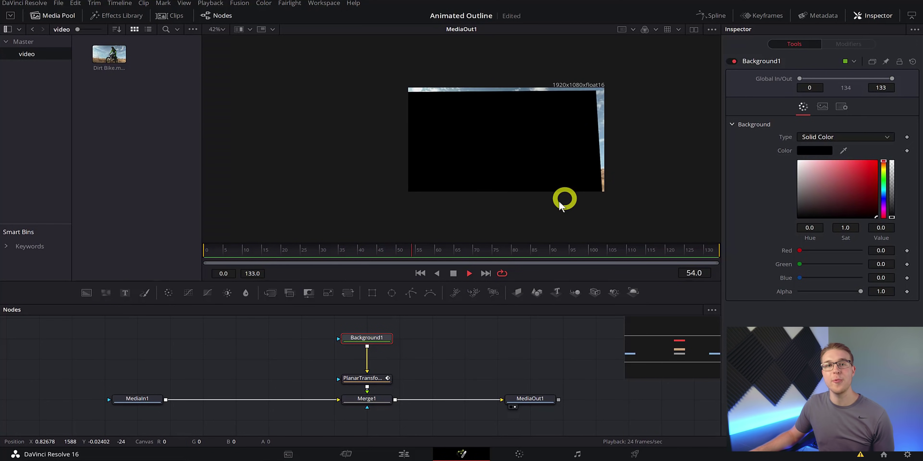
key("space")
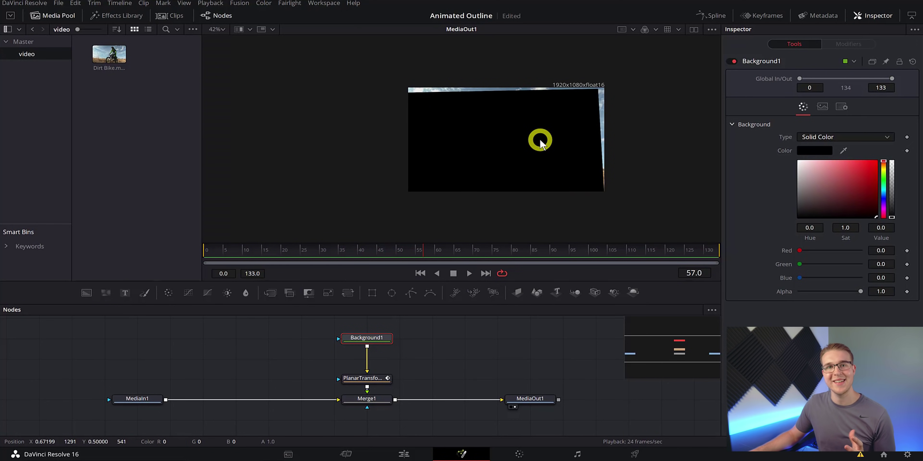
key("space")
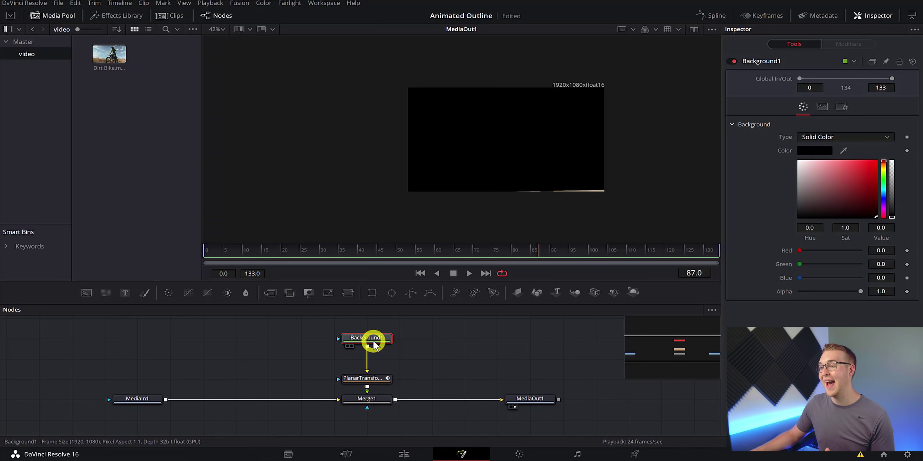
Insert Transform1 after Background1 with Size 1.212 and play to confirm the solid overfills the frame
left_click(352, 297)
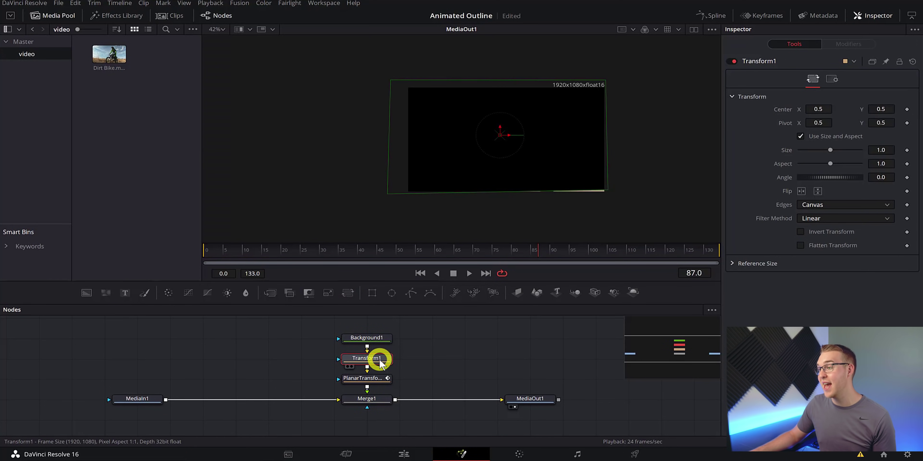
left_click(906, 152)
scroll(884, 148, "up", 3)
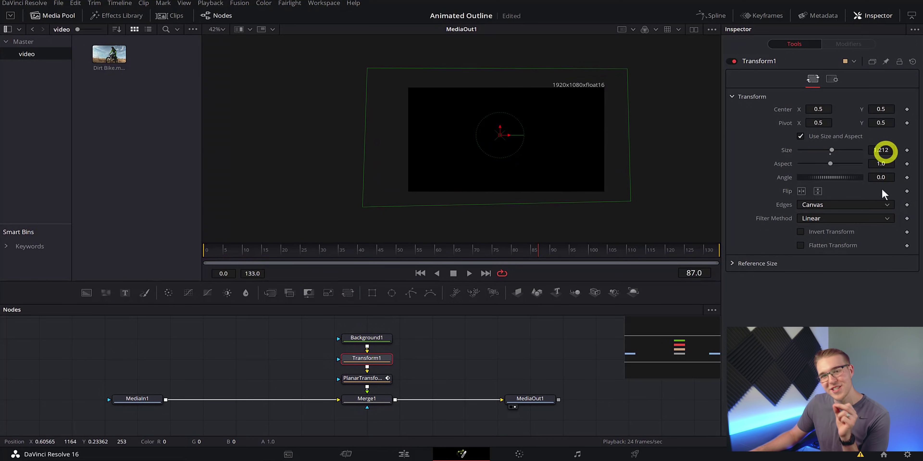
left_click(572, 337)
key("space")
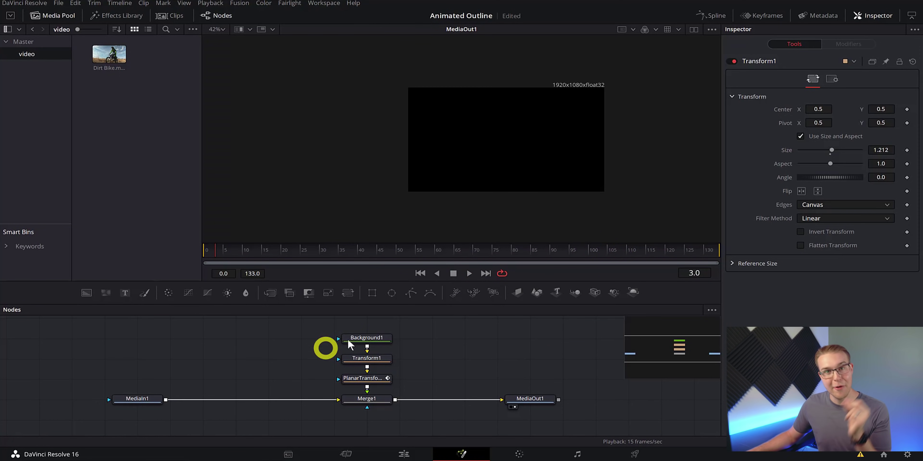
key("space")
left_click(374, 340)
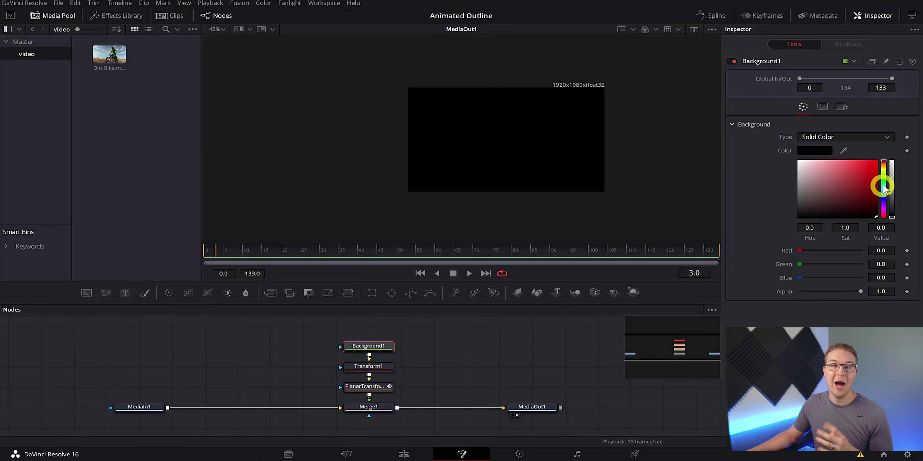
Make Background1 bright yellow with Value 1.0 and attach a BSpline mask to it
left_click(884, 173)
left_click(877, 162)
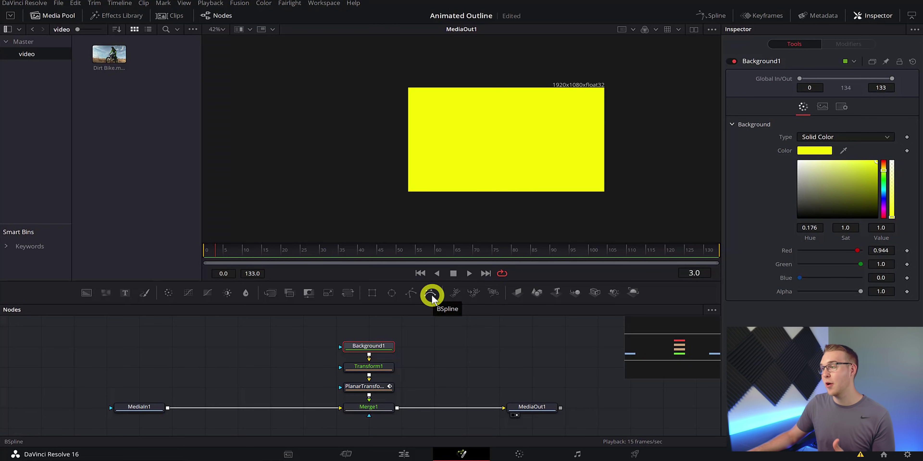
left_click(431, 296)
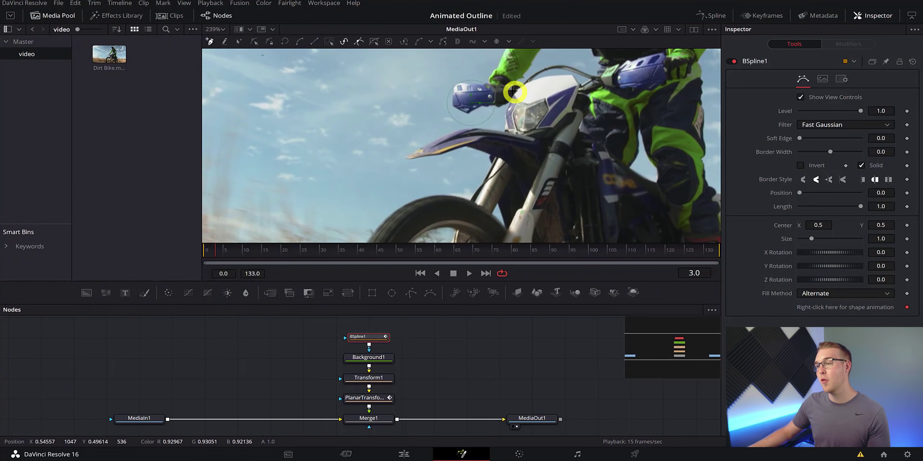
Place BSpline points from the handguard around the bike and rider, zooming the viewer as needed
left_click(450, 99)
left_click(466, 110)
left_click(508, 104)
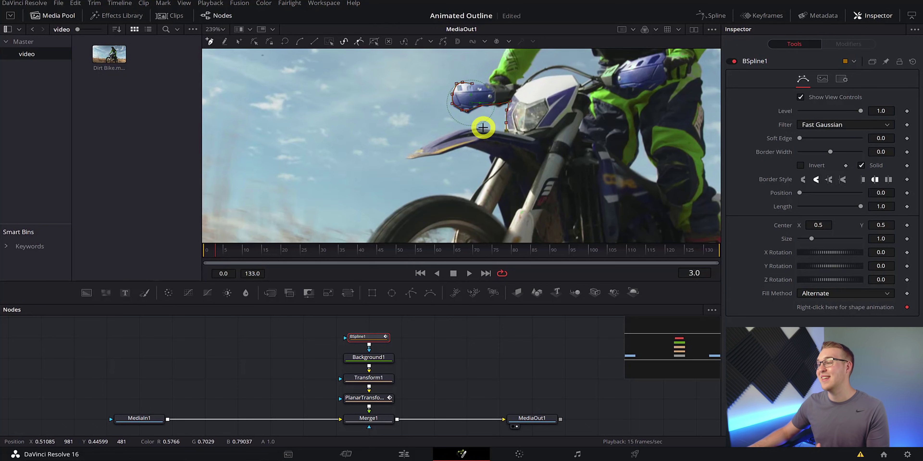
scroll(474, 124, "up", 5)
scroll(578, 162, "down", 3)
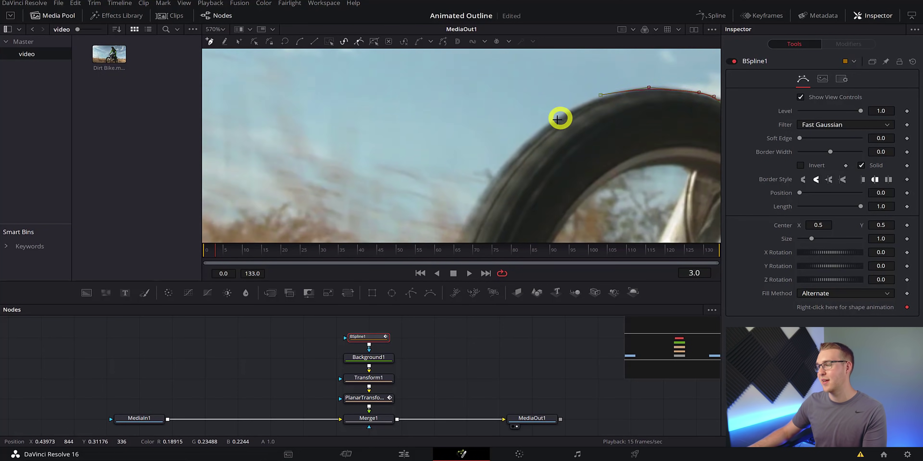
scroll(486, 181, "down", 4)
scroll(523, 154, "up", 6)
scroll(579, 107, "down", 3)
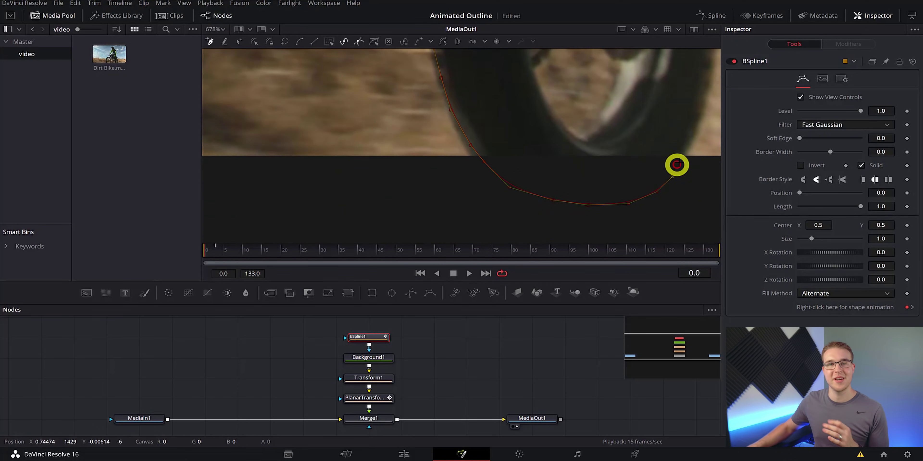
scroll(502, 168, "up", 3)
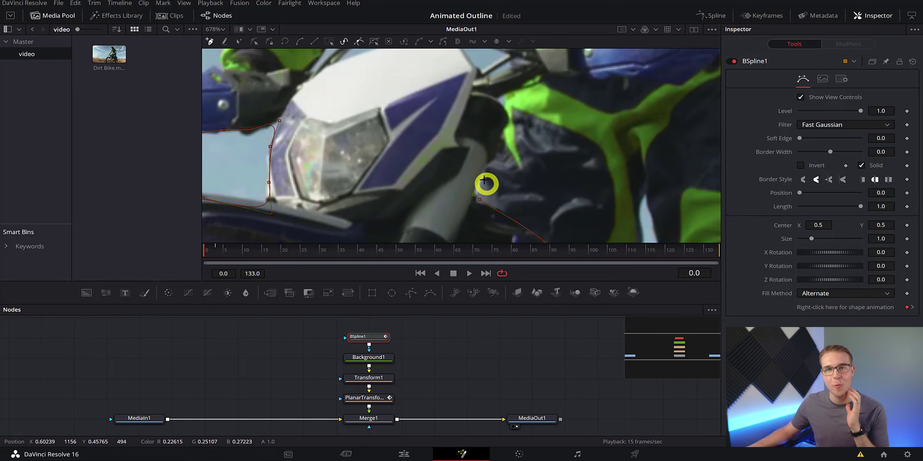
scroll(519, 137, "up", 2)
scroll(540, 157, "down", 2)
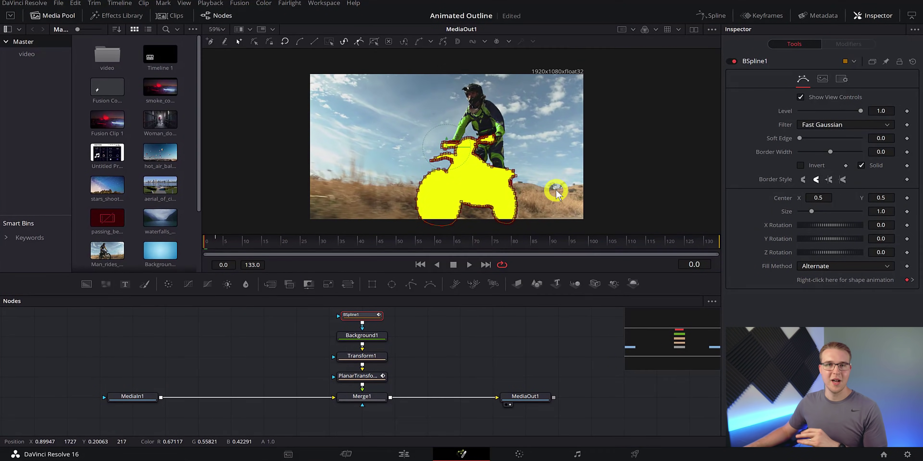
scroll(557, 192, "up", 2)
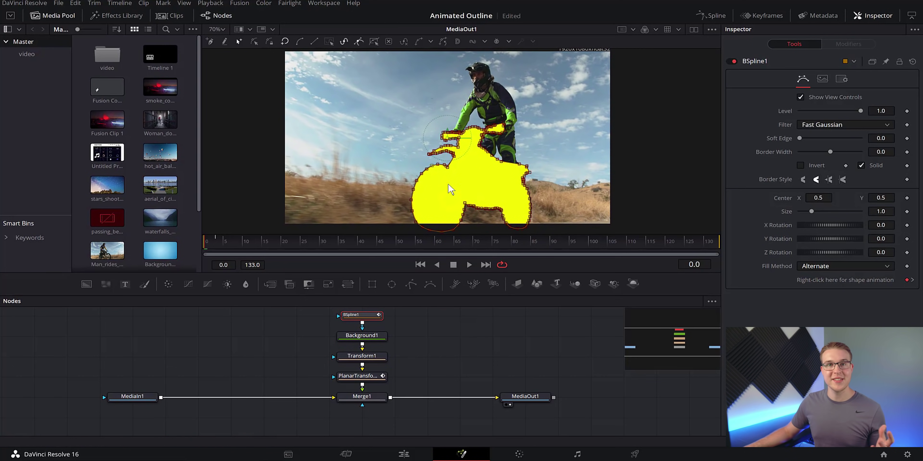
Turn off BSpline1's Solid fill and set Border Width to 0.0031 for a thin yellow outline
left_click(419, 181)
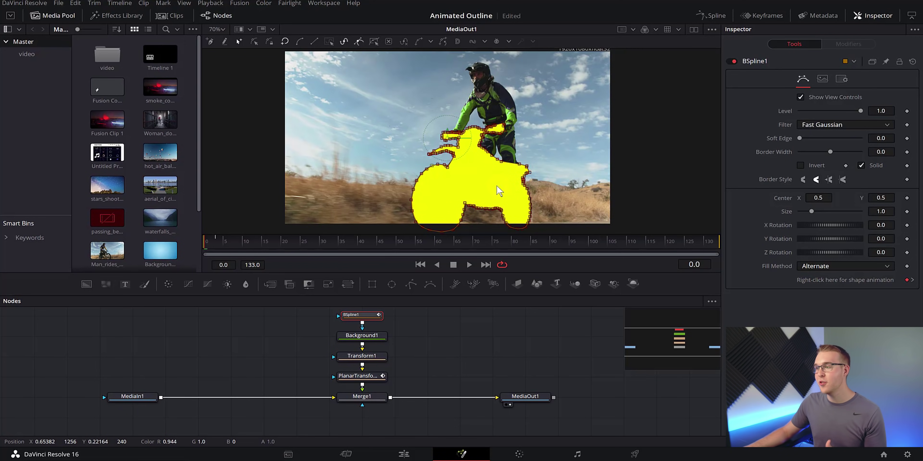
scroll(453, 161, "up", 3)
left_click(350, 322)
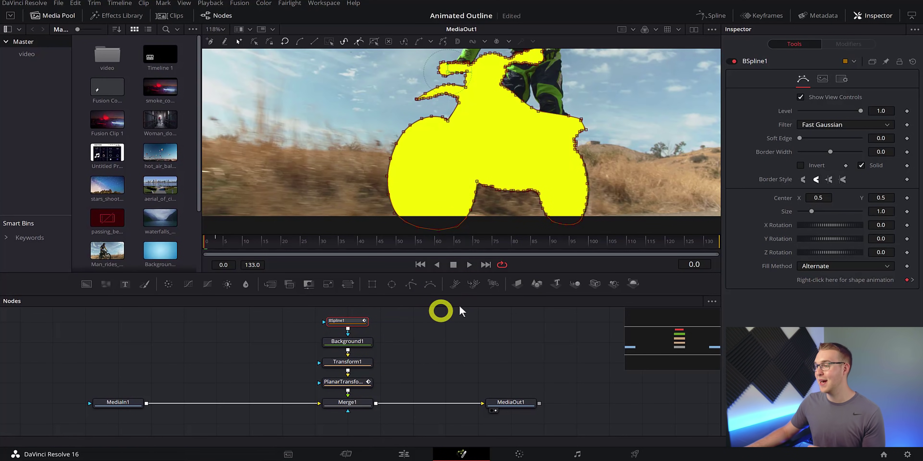
left_click(860, 166)
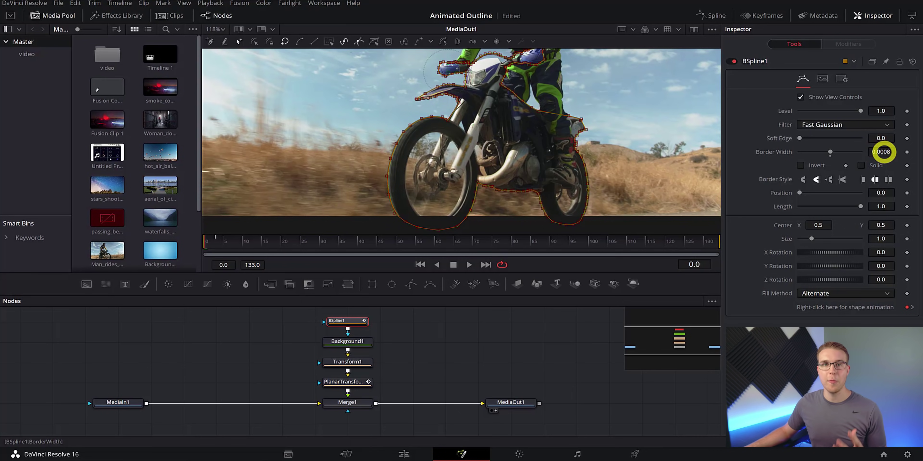
left_click_drag(883, 152, 901, 154)
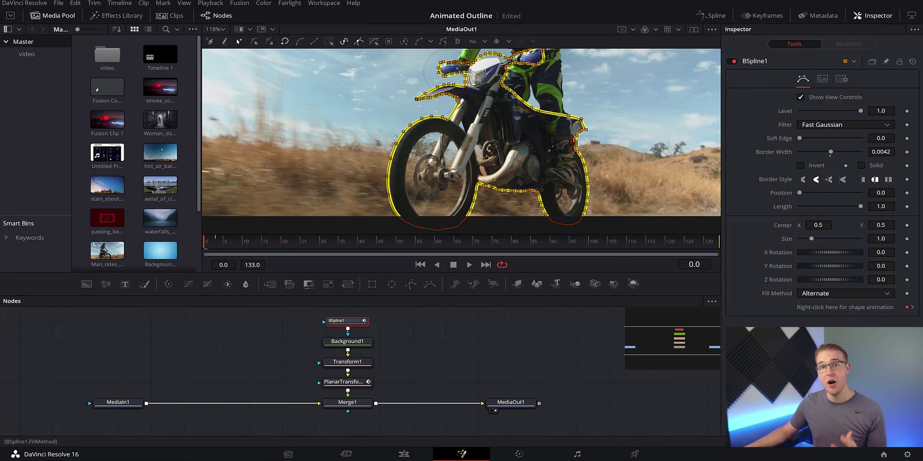
left_click(647, 404)
left_click_drag(893, 151, 888, 148)
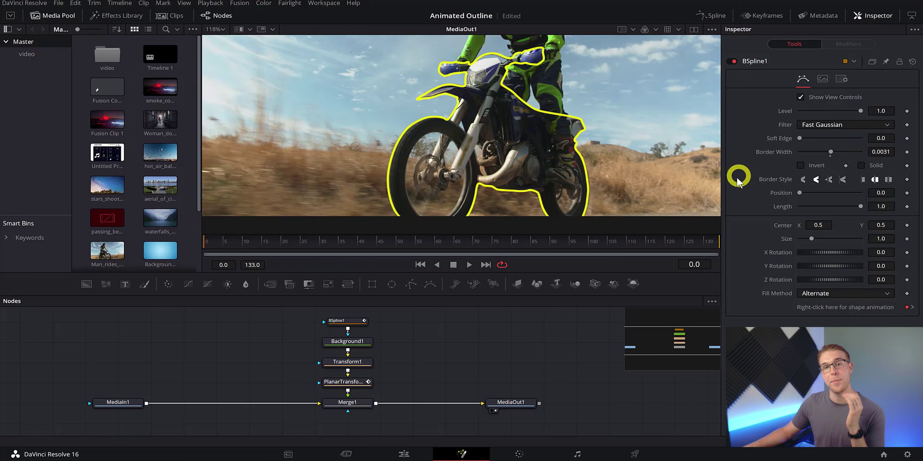
scroll(551, 103, "up", 2)
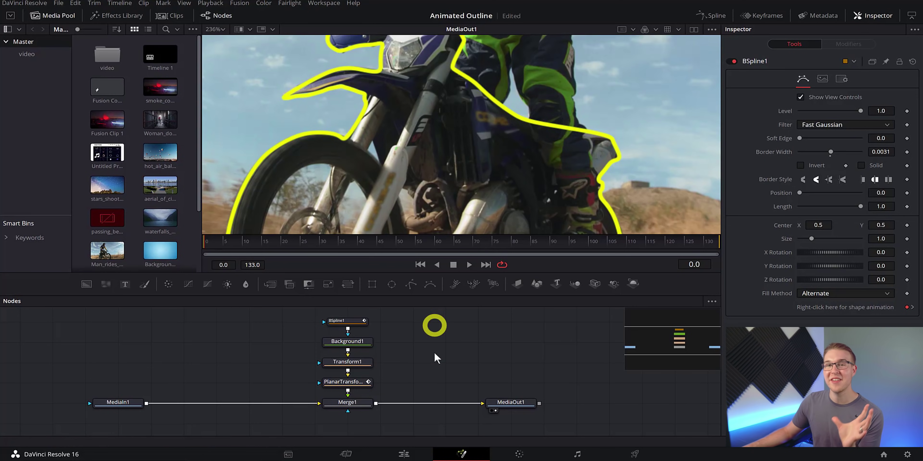
left_click_drag(434, 353, 461, 369)
Add a BSpline2 shape after BSpline1 and set its Paint Mode to Subtract
left_click(380, 336)
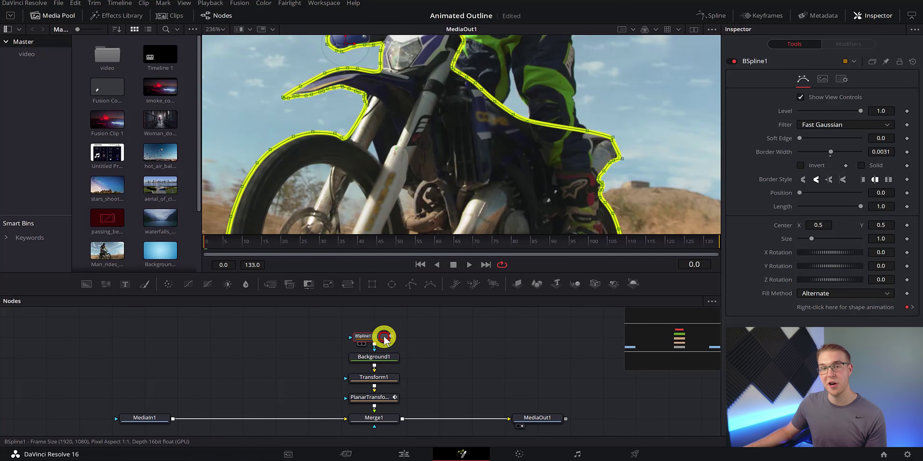
left_click(430, 285)
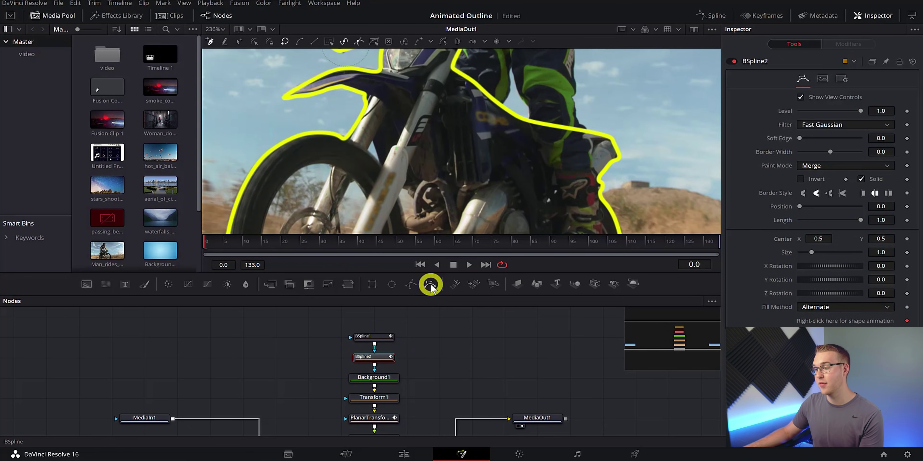
left_click(365, 357)
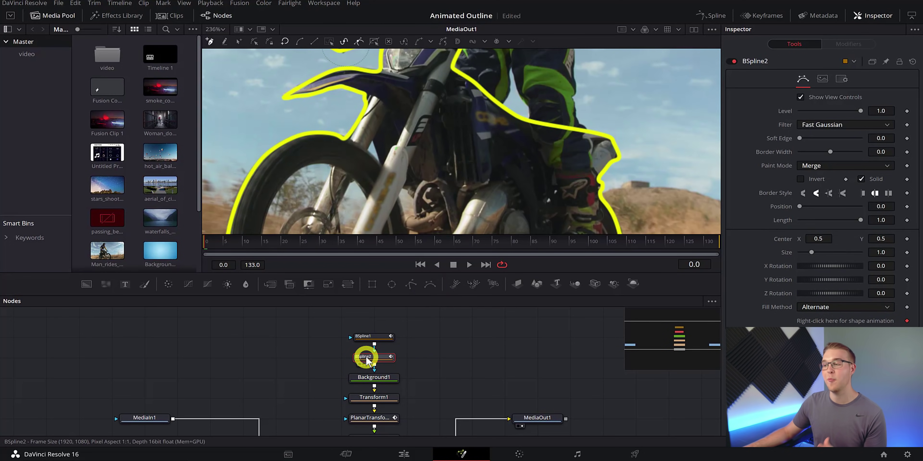
scroll(438, 354, "down", 1)
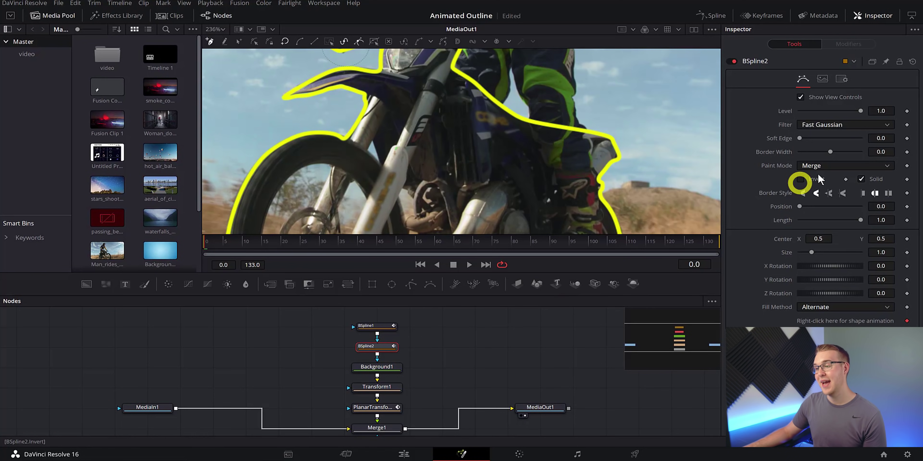
left_click(830, 167)
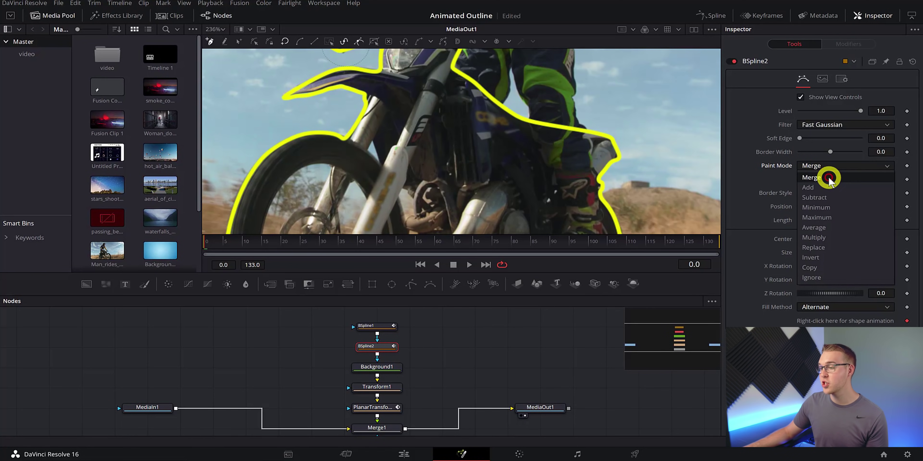
left_click(828, 197)
scroll(530, 120, "up", 2)
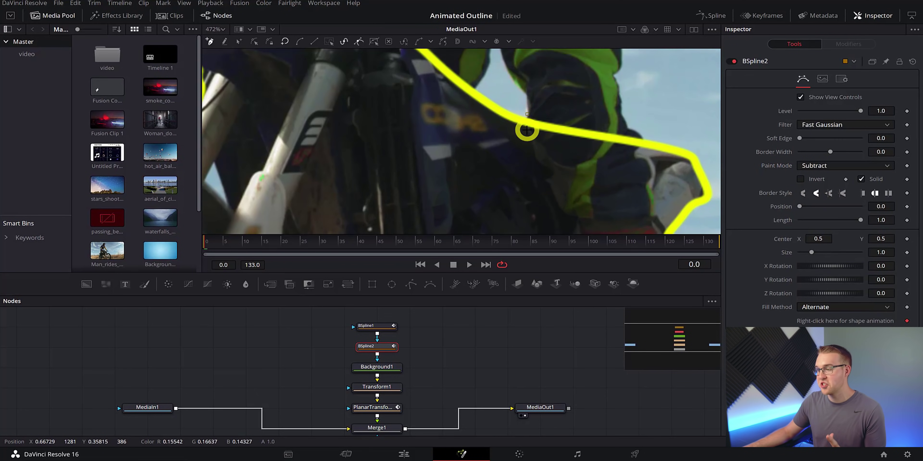
Draw a closed BSpline2 polygon over the outline section crossing the rider's leg
left_click(546, 176)
left_click(554, 207)
left_click(652, 195)
left_click(650, 169)
left_click(640, 158)
left_click(637, 145)
left_click(629, 138)
left_click(624, 130)
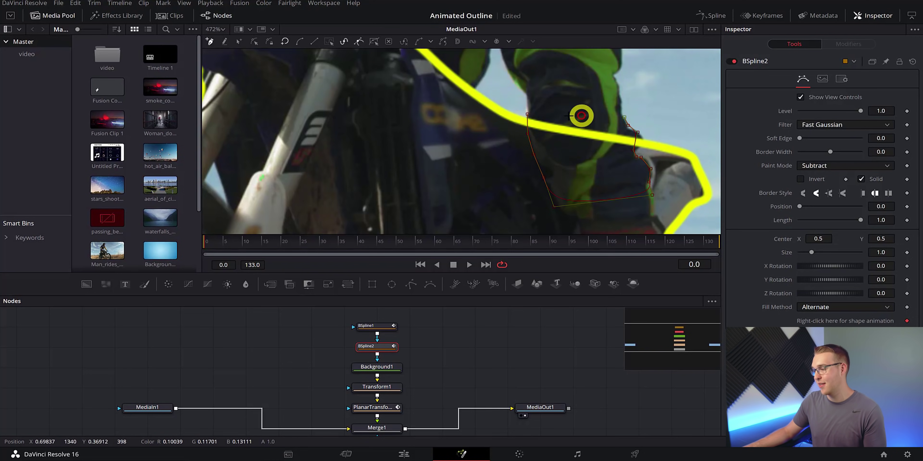
left_click(527, 114)
scroll(640, 195, "down", 1)
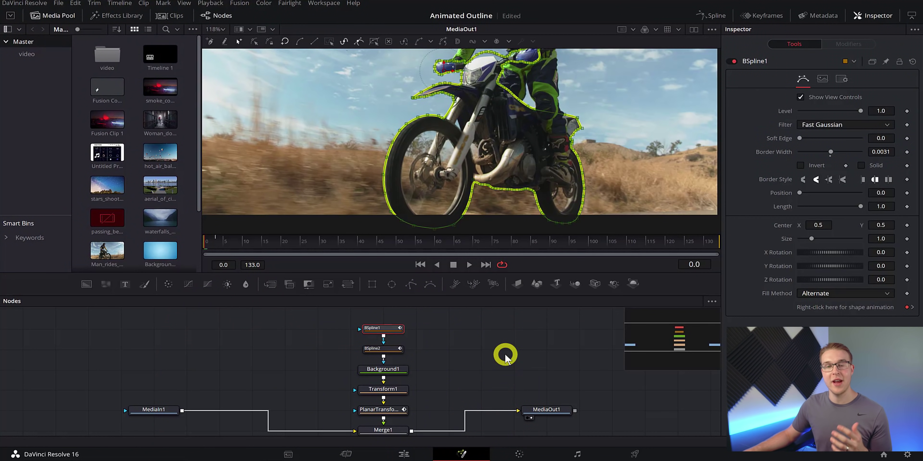
At frame 0, keyframe BSpline1's Position and Length, with Length dragged to 0.0
left_click(418, 324)
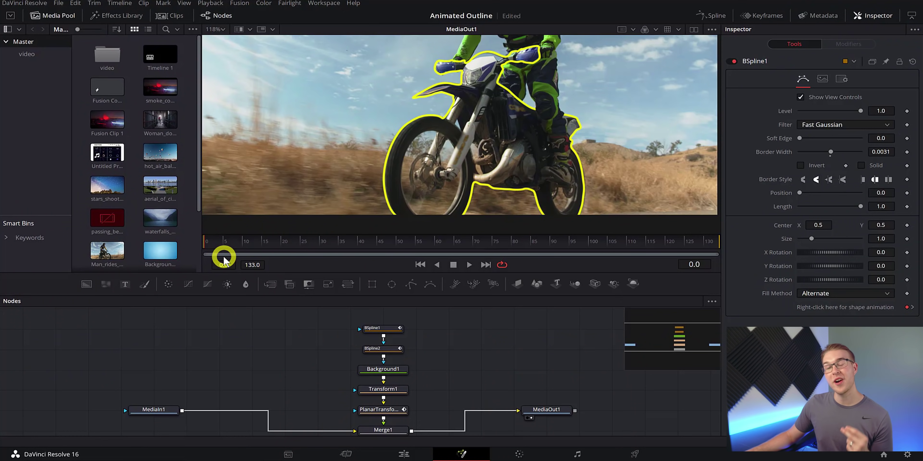
left_click(398, 330)
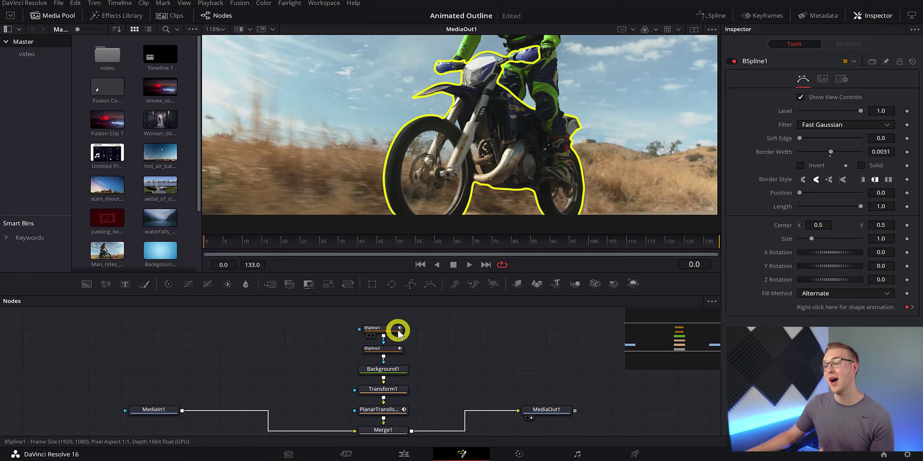
left_click(402, 328)
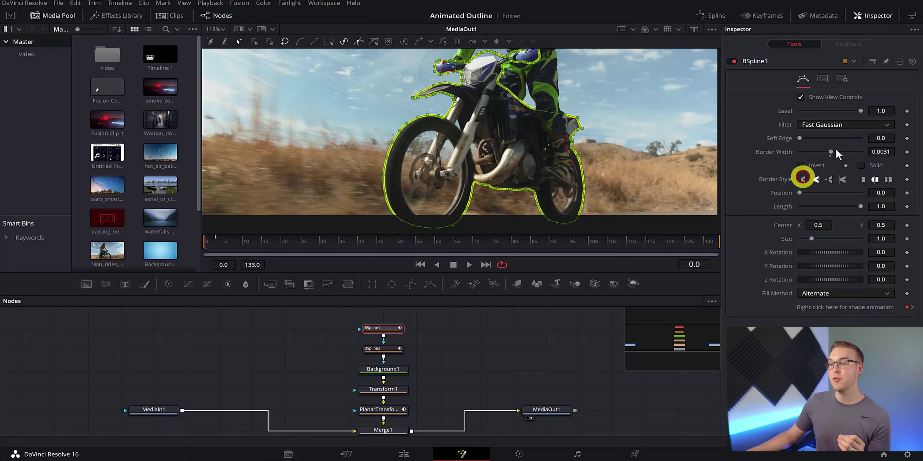
key("ctrl+k")
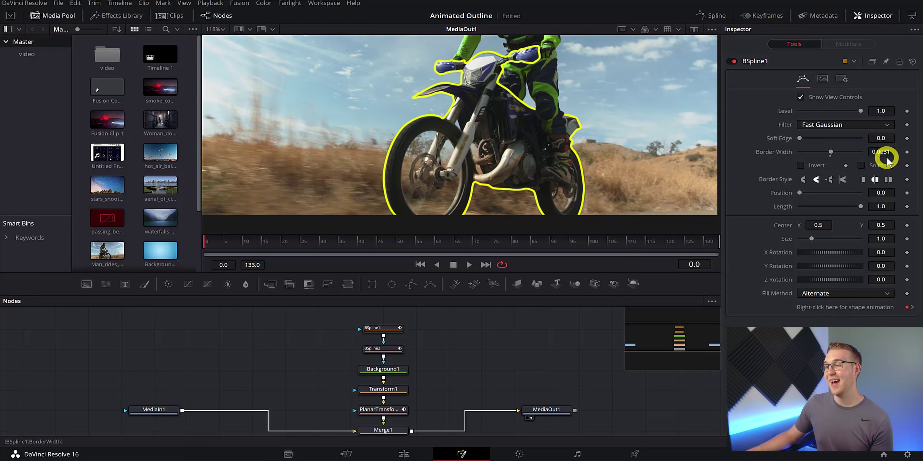
left_click(907, 193)
left_click(907, 207)
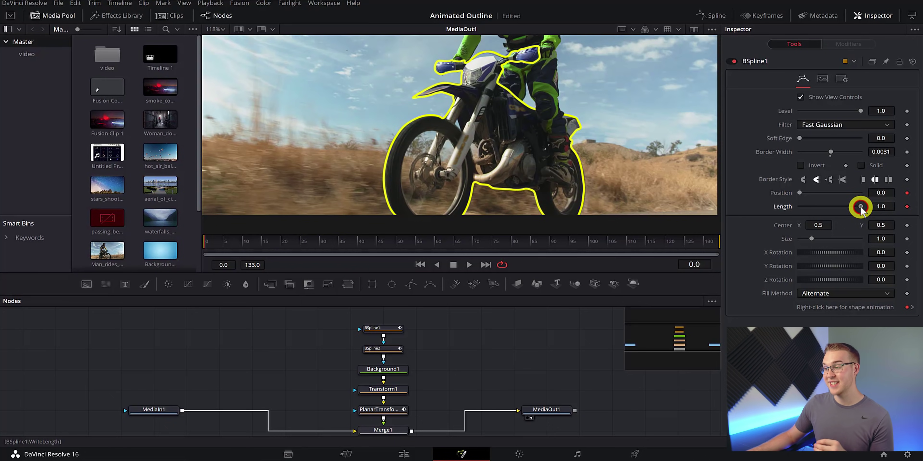
left_click_drag(860, 206, 751, 216)
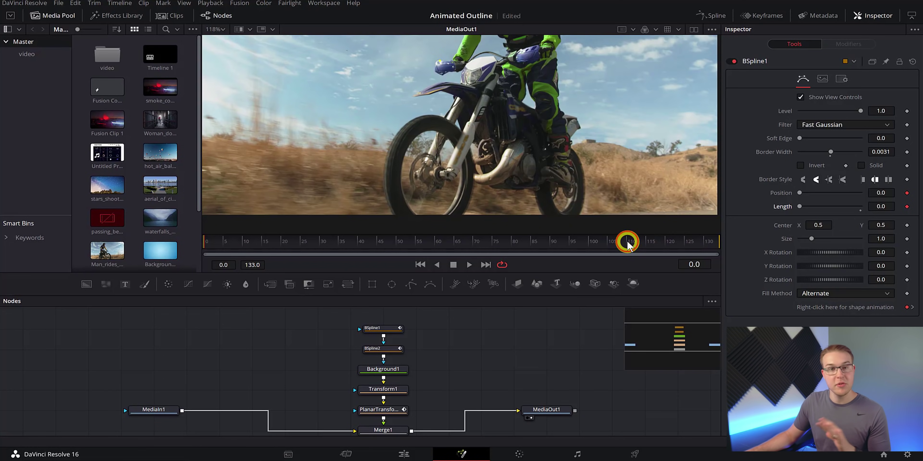
At frame 110, set BSpline1's Length to 1.0 and Position to 3.0
left_click(628, 245)
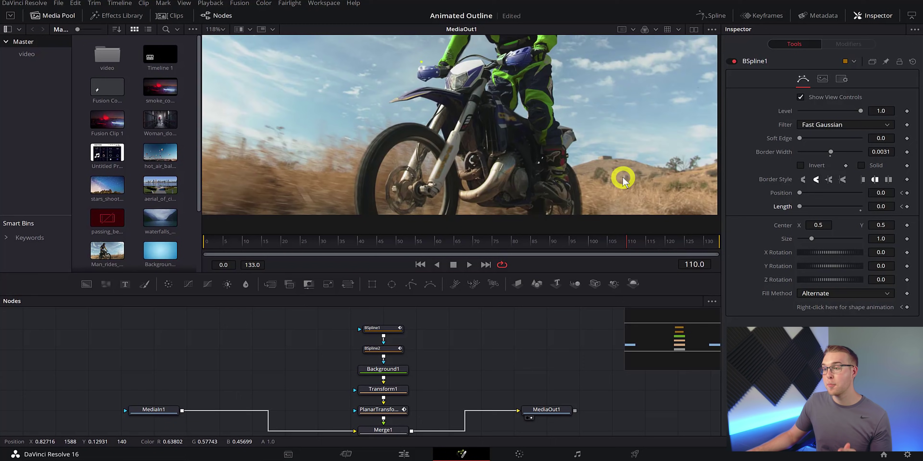
left_click_drag(800, 208, 873, 217)
left_click_drag(791, 194, 875, 265)
key("Return")
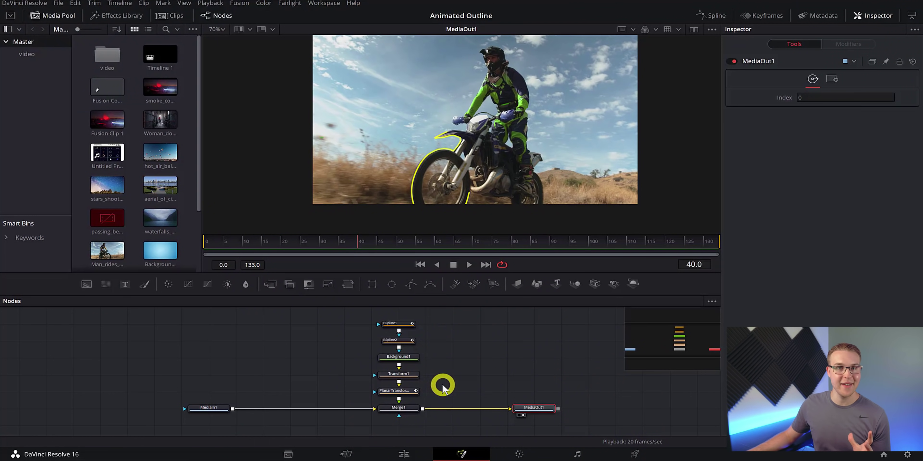
Add a Soft Glow node between PlanarTransform1 and Merge1
key("shift+space")
type("Soft Glow")
type("s")
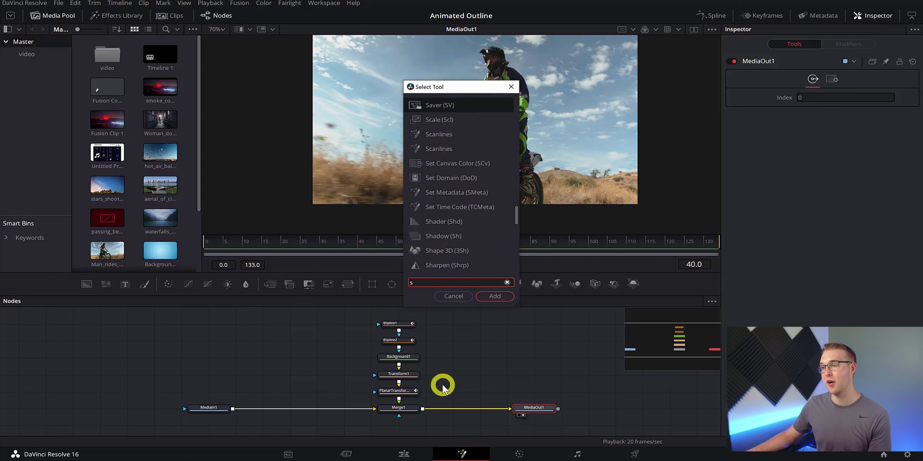
type("oft glow")
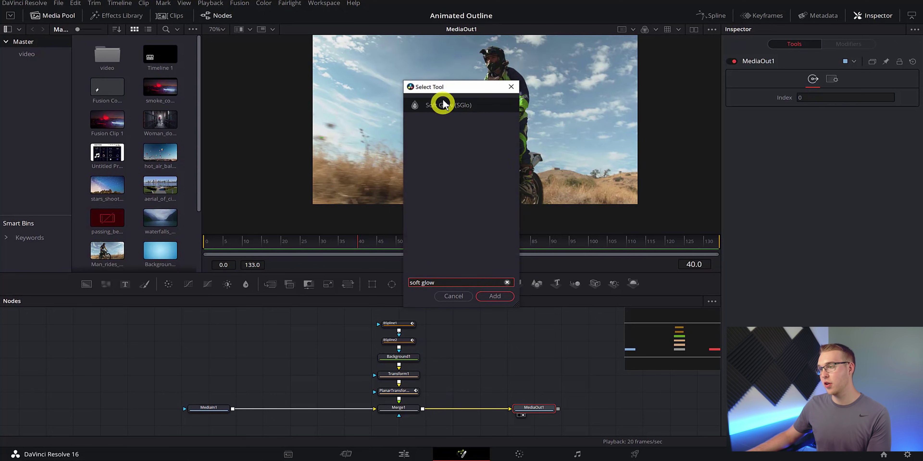
left_click(495, 295)
left_click_drag(473, 383, 399, 396)
Raise SoftGlow1's Gain so the yellow outline glows brighter
left_click(398, 396)
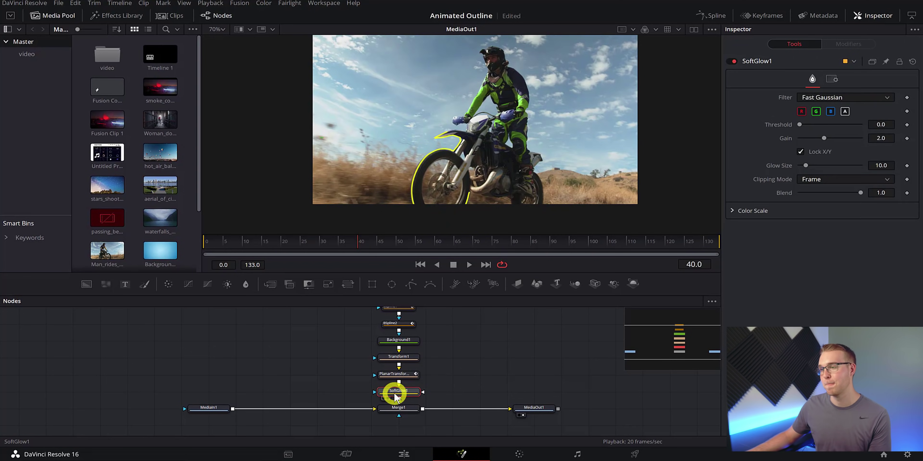
scroll(486, 114, "up", 1)
scroll(501, 196, "up", 1)
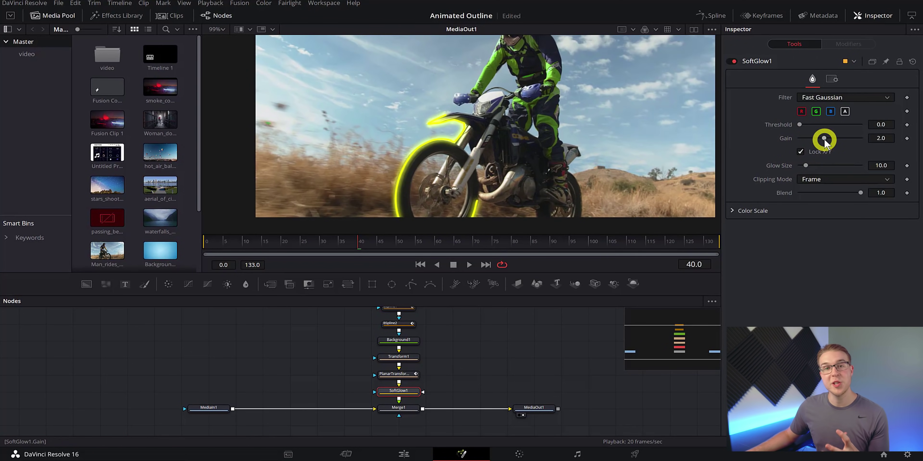
mouse_move(824, 138)
left_mouse_down()
mouse_move(841, 139)
mouse_move(800, 124)
mouse_move(821, 131)
mouse_move(814, 130)
left_mouse_up()
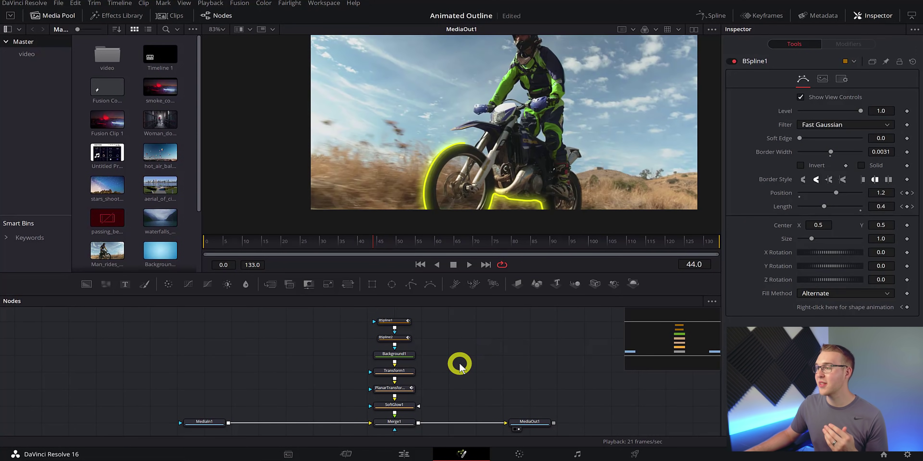
Smooth BSpline1's Position and Length keyframes in the Spline editor for eased animation
left_click(716, 17)
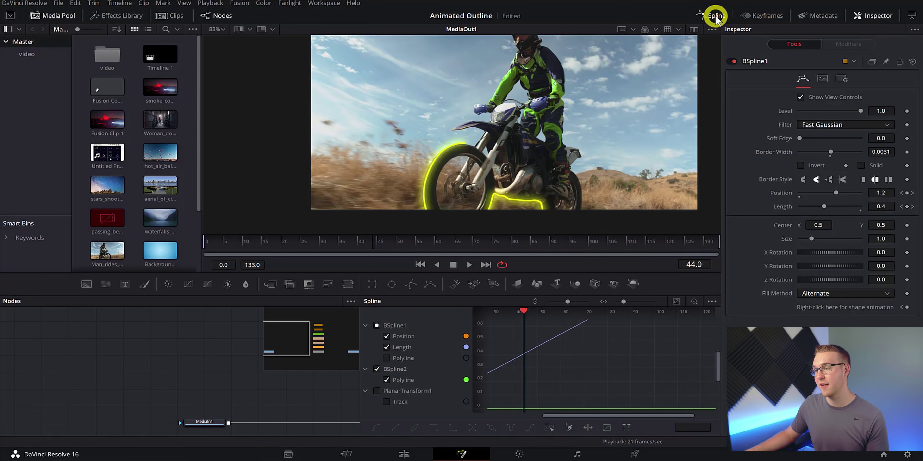
left_click(377, 369)
left_click(377, 369)
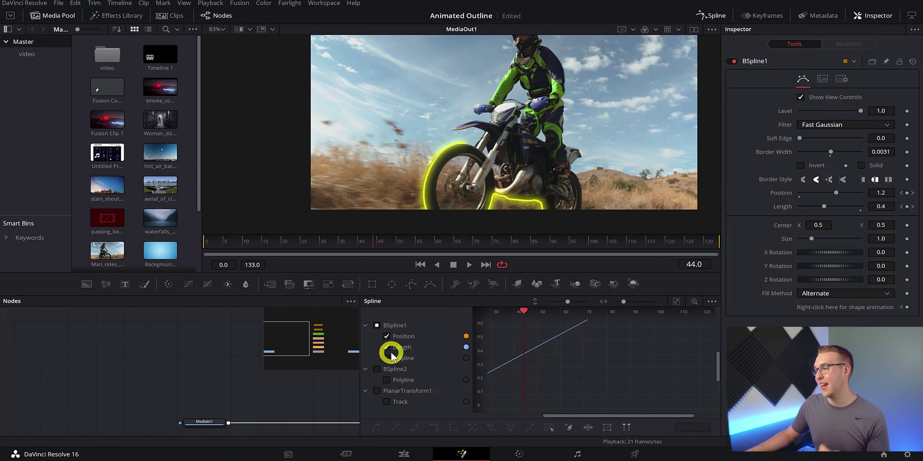
left_click(676, 301)
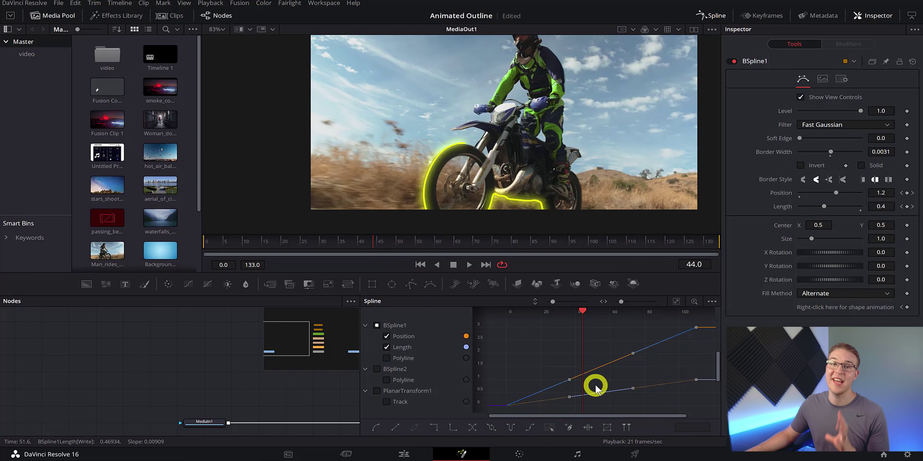
key("s")
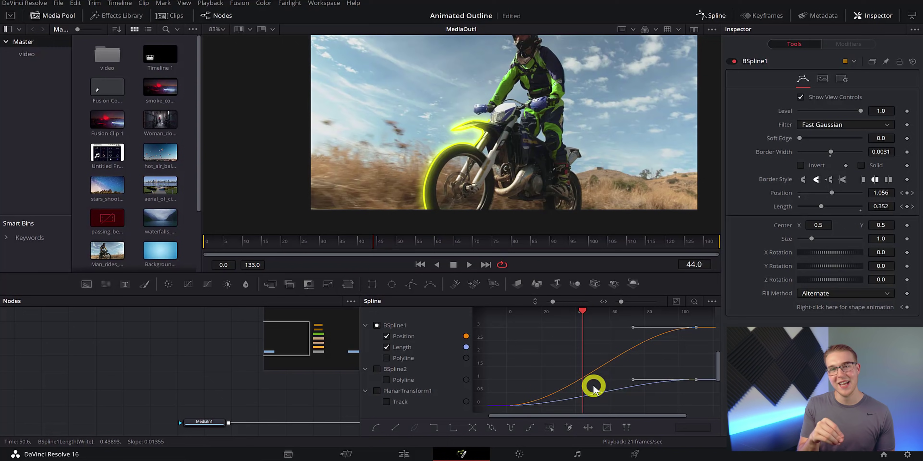
left_click(711, 15)
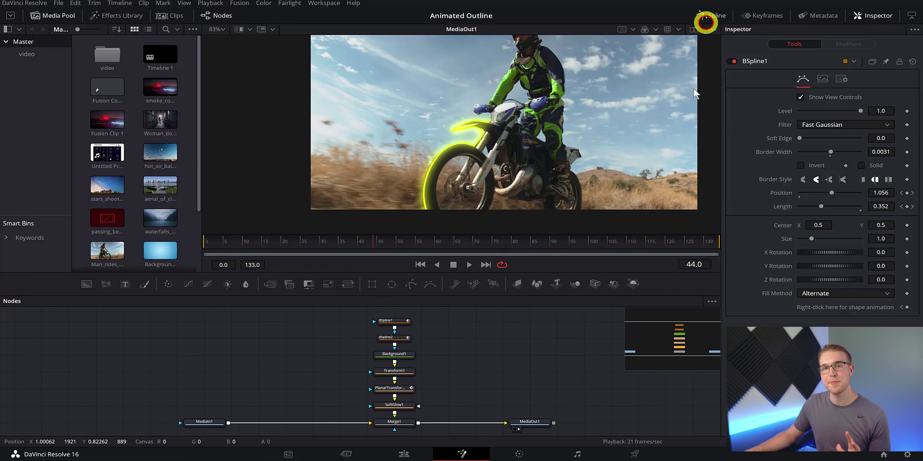
Enable Motion Blur in BSpline1's Settings tab with Quality 5
left_click(406, 325)
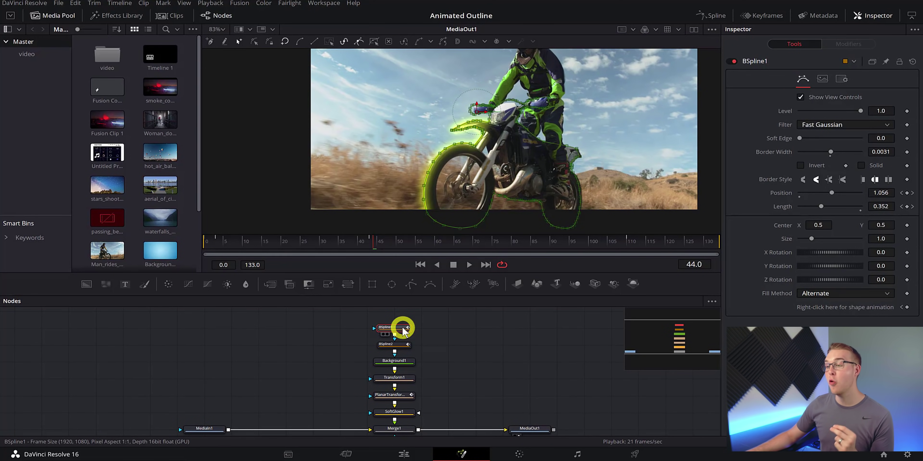
left_click(842, 79)
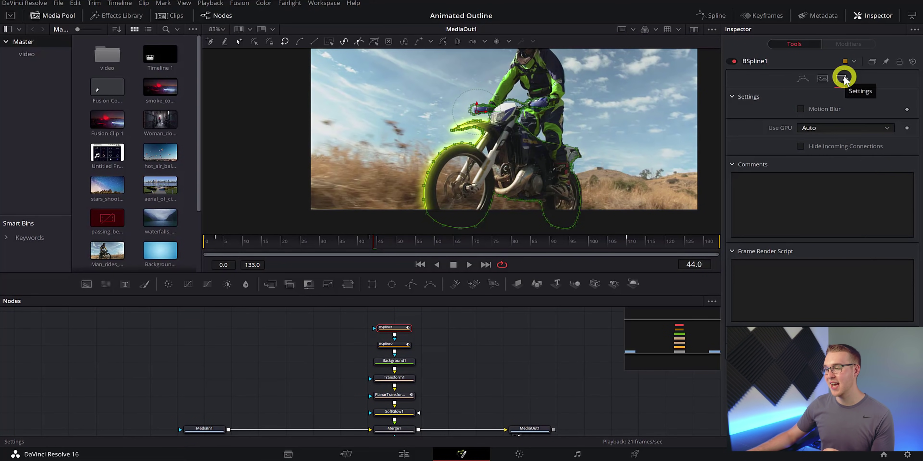
left_click(799, 109)
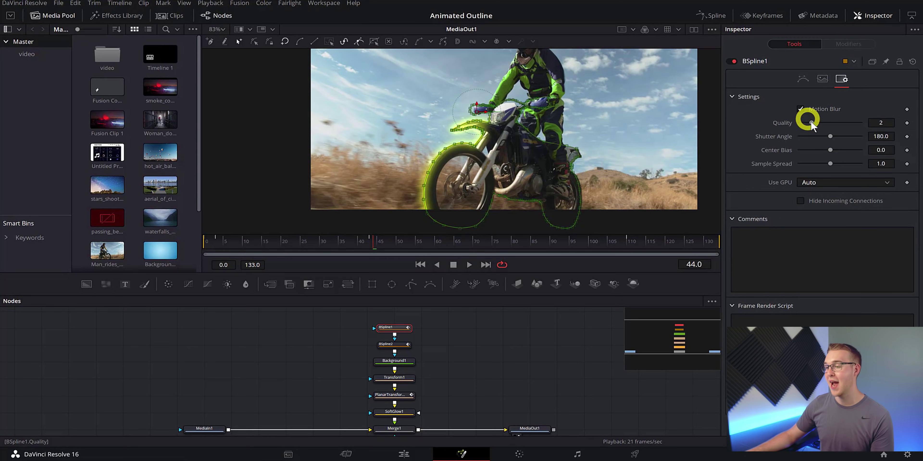
left_click(823, 123)
left_click_drag(823, 124, 831, 124)
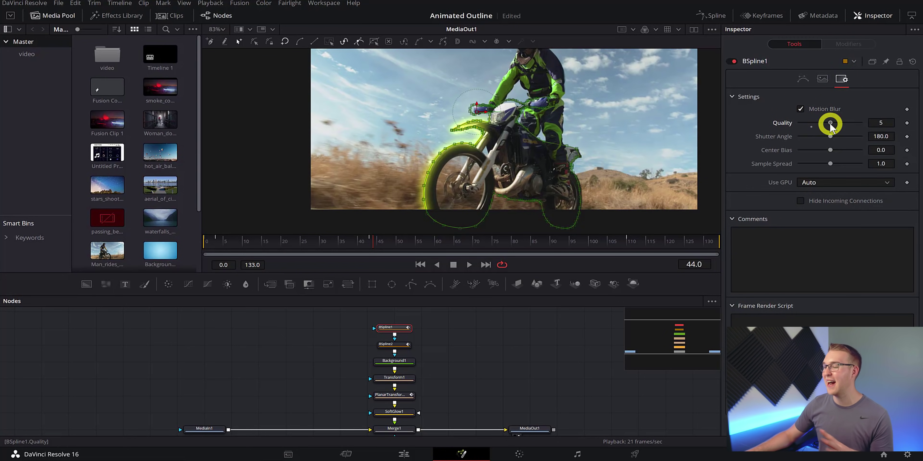